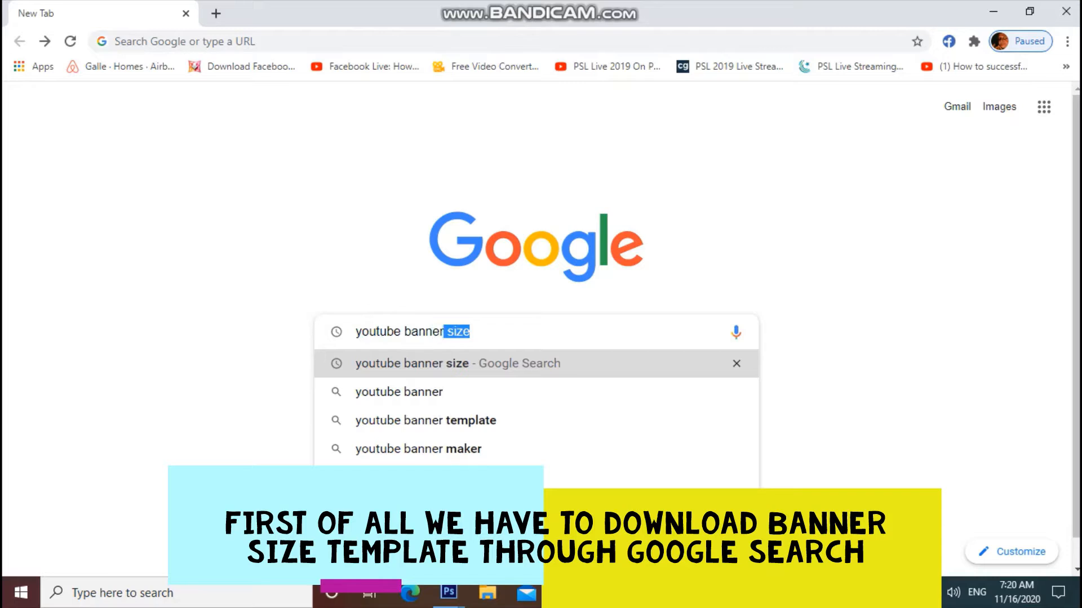
# - Search Google for 'youtube banner size' and open image results showing the 2560 x 1440 size
pyautogui.write('size')
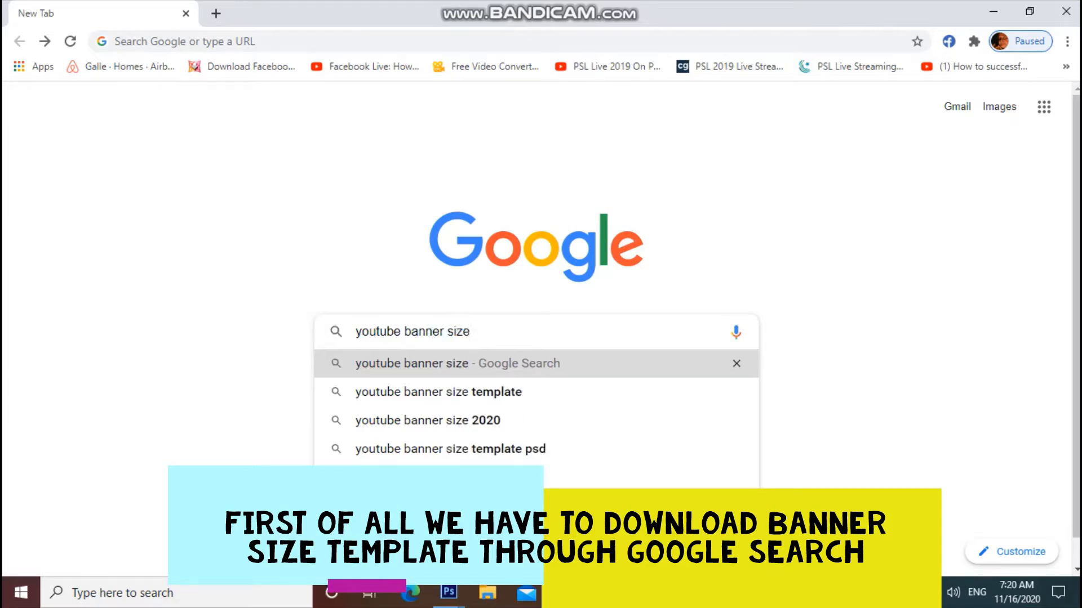
pyautogui.press('Return')
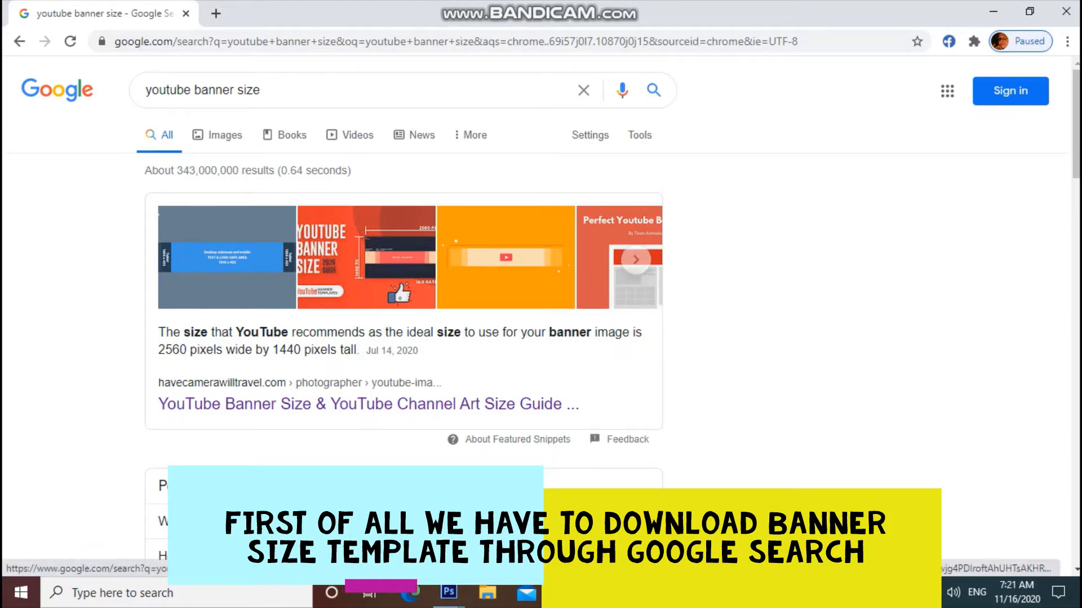
pyautogui.scroll(-4, 401, 283)
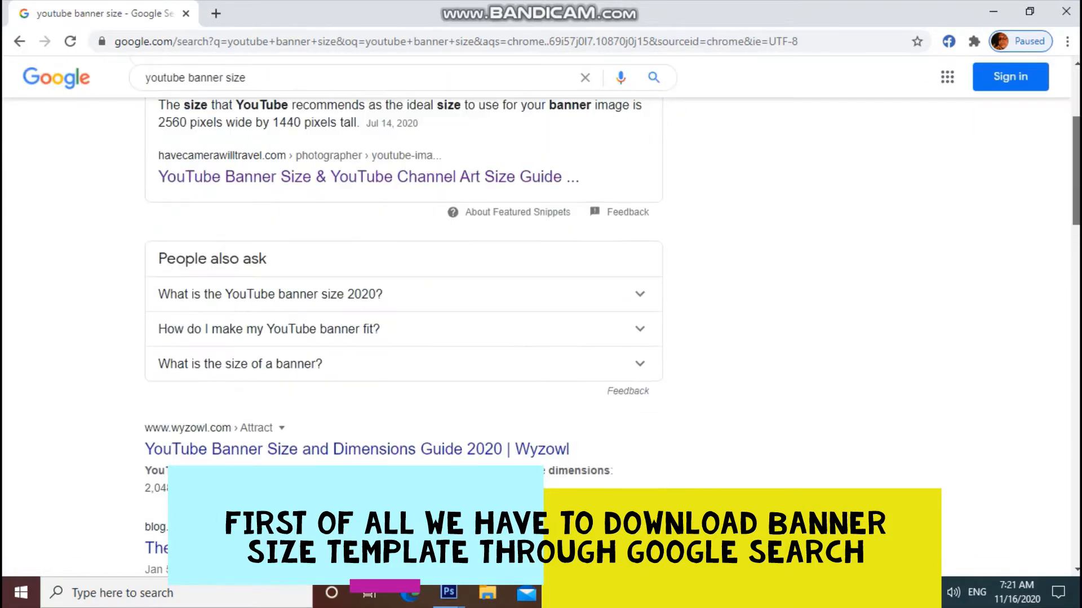
pyautogui.scroll(4, 401, 276)
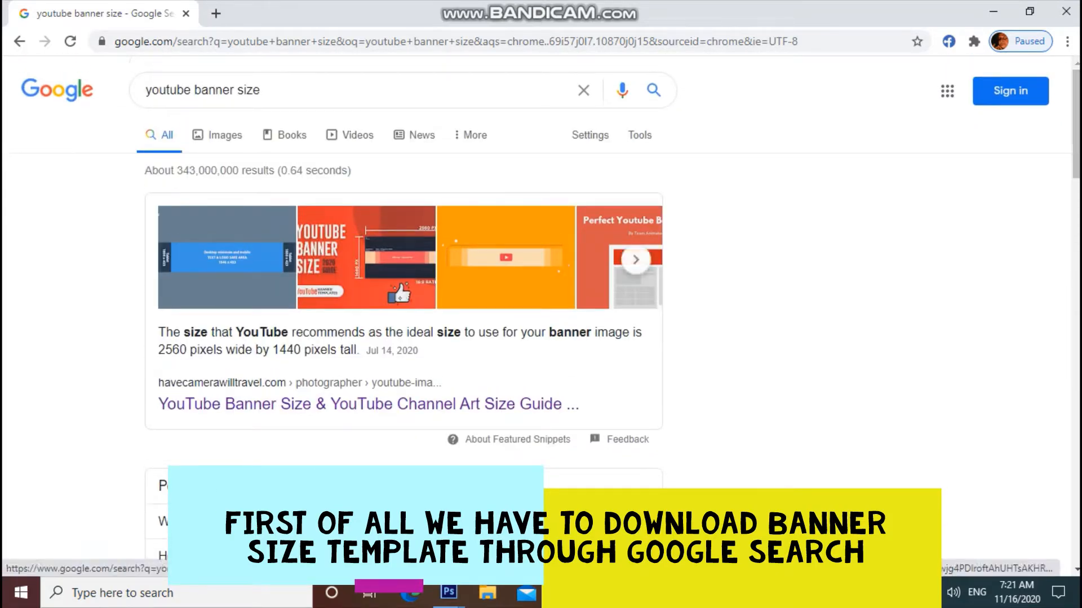
pyautogui.click(401, 282)
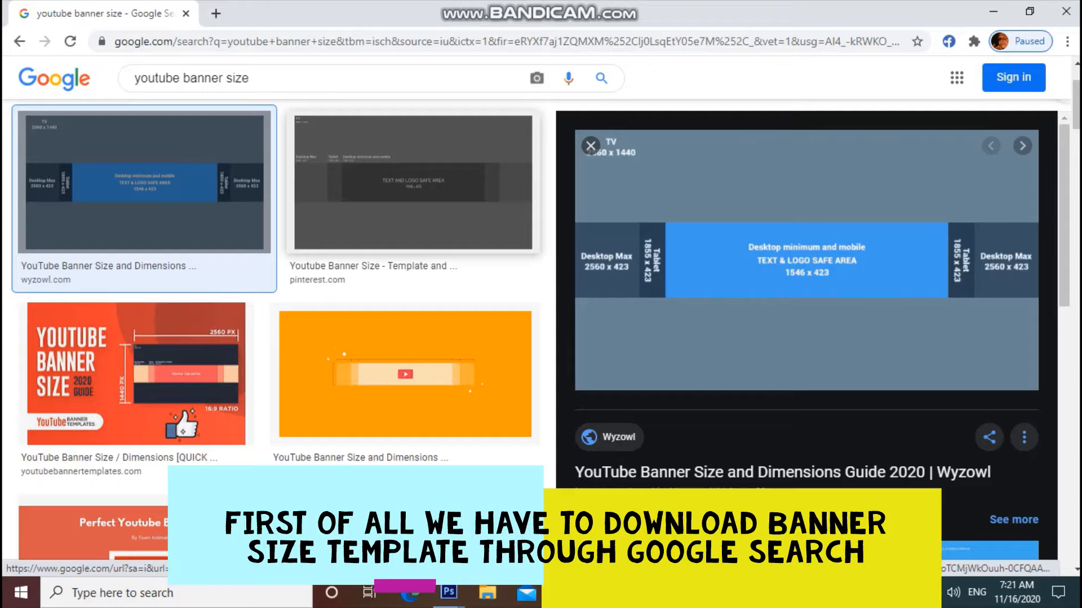
# - Save the Pinterest banner size template image to the Desktop as 'Banner Size'
pyautogui.click(413, 182)
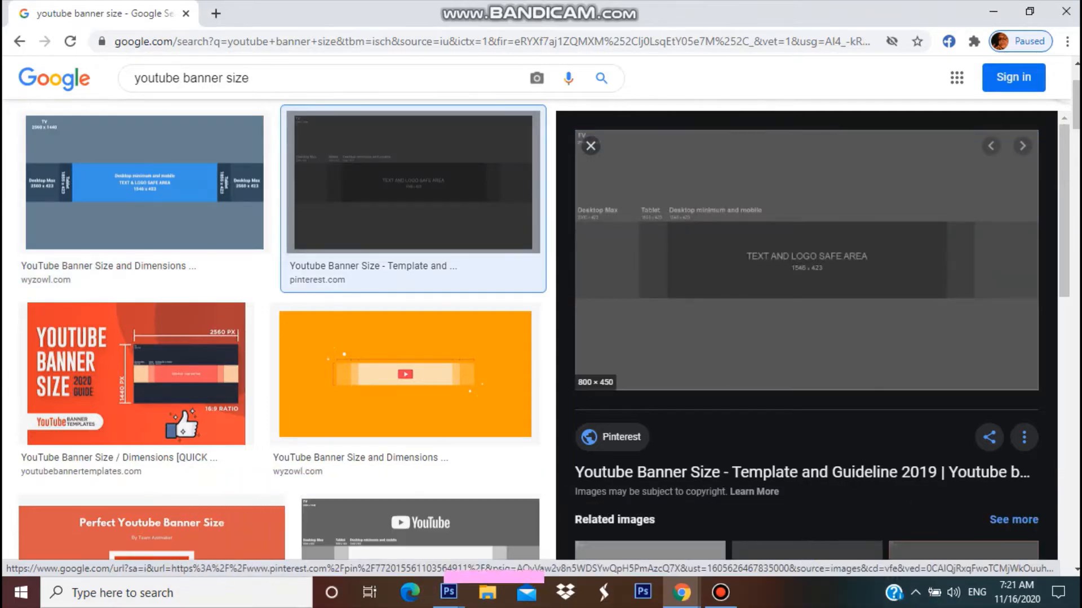
pyautogui.rightClick(679, 265)
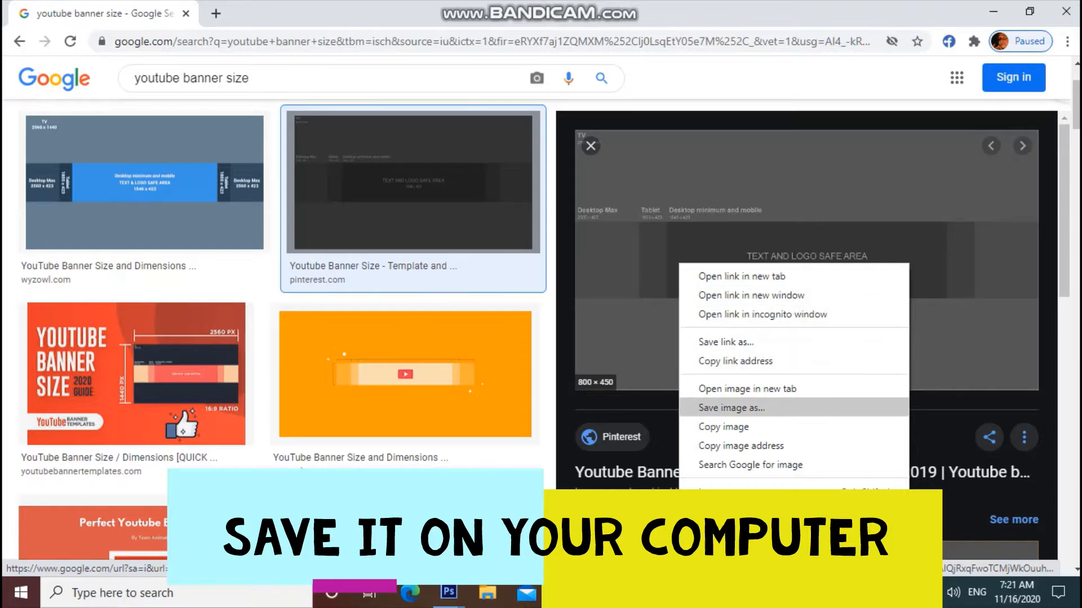
pyautogui.click(731, 407)
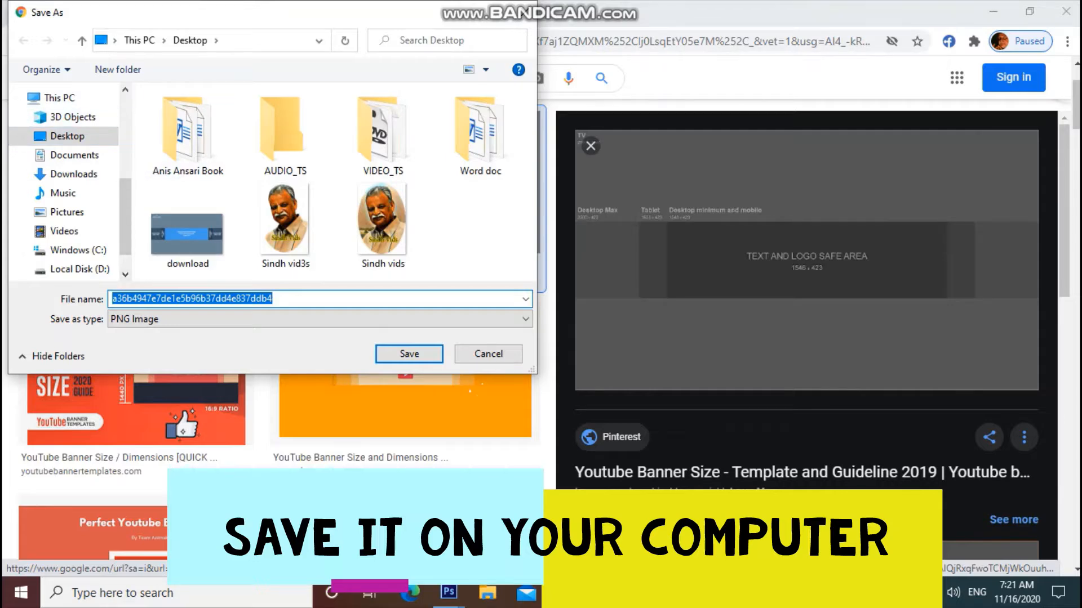
pyautogui.write('B')
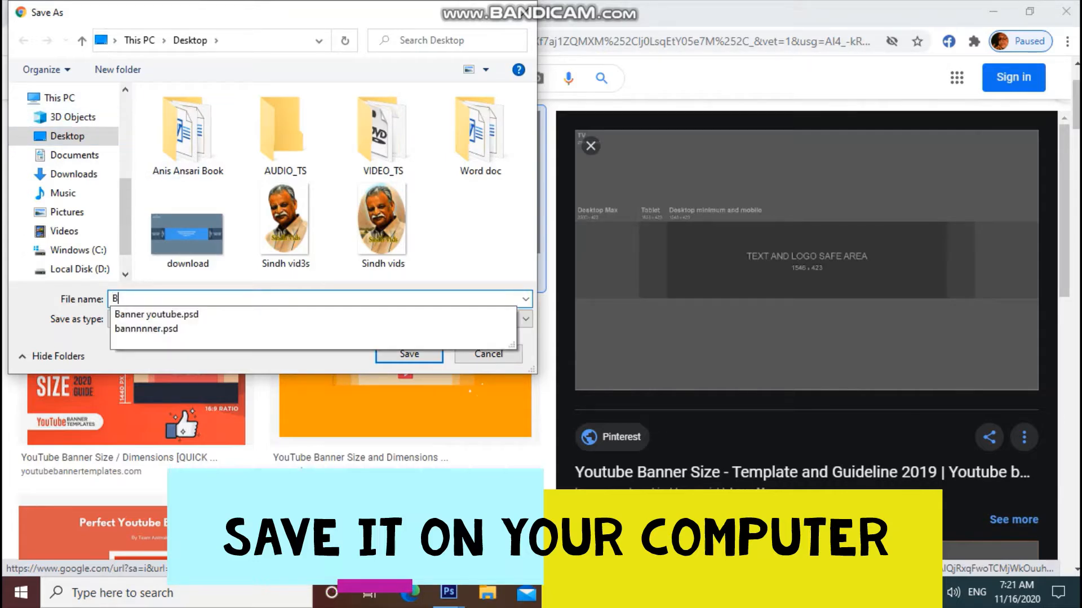
pyautogui.write('anner')
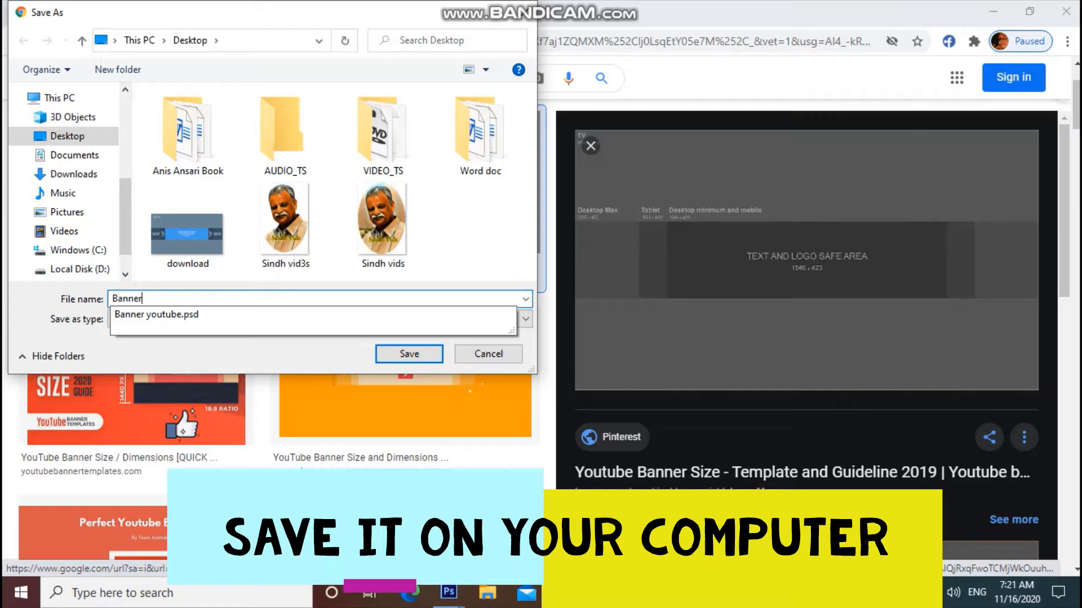
pyautogui.write(' Size')
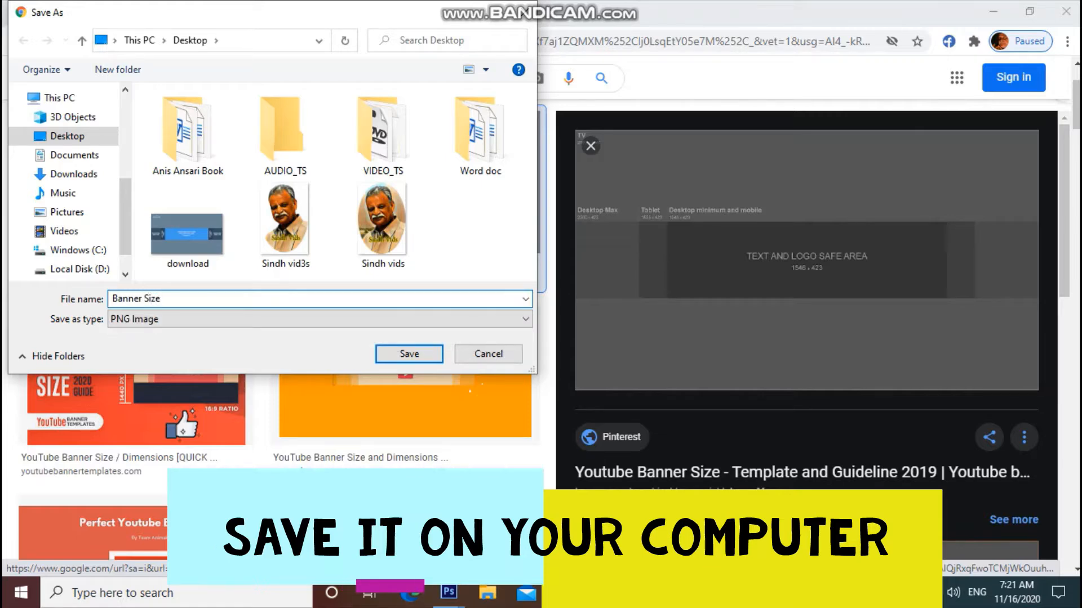
pyautogui.press('Return')
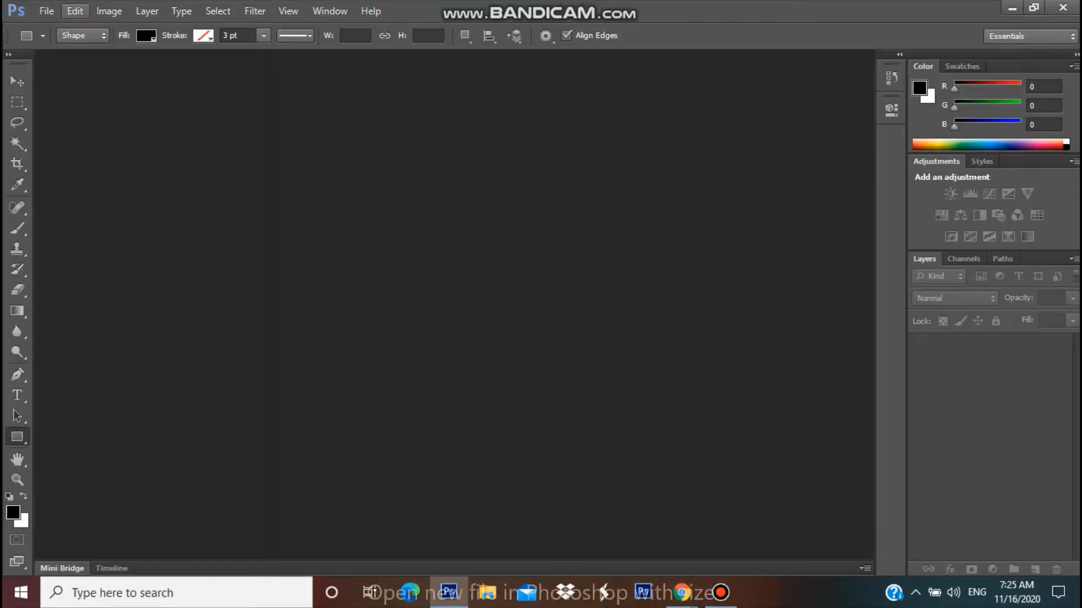
# - Create a new 2500 × 1440 px document with Transparent background contents
pyautogui.click(46, 11)
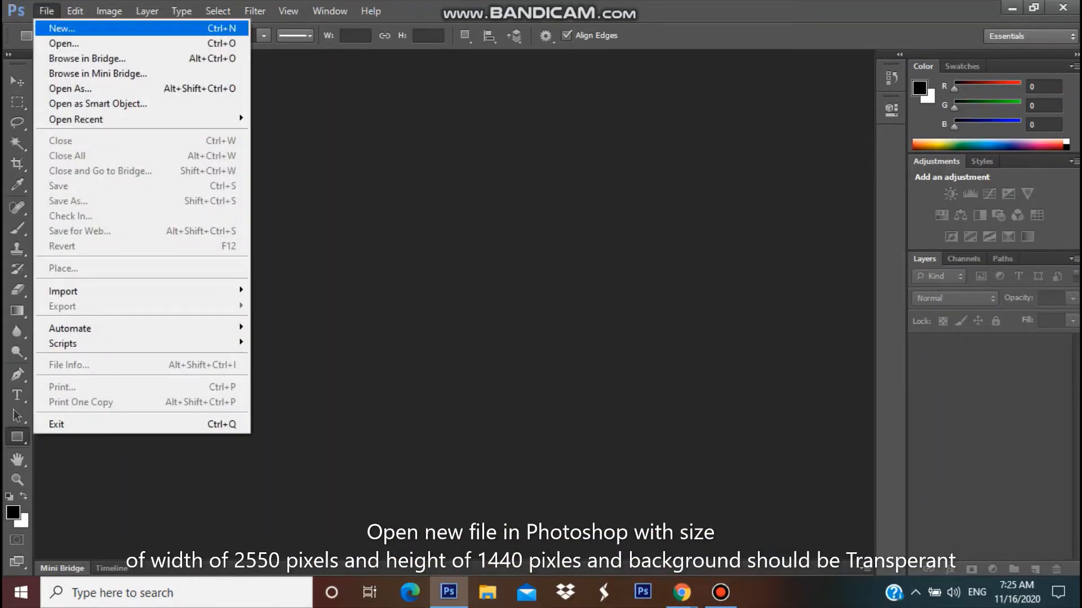
pyautogui.click(62, 29)
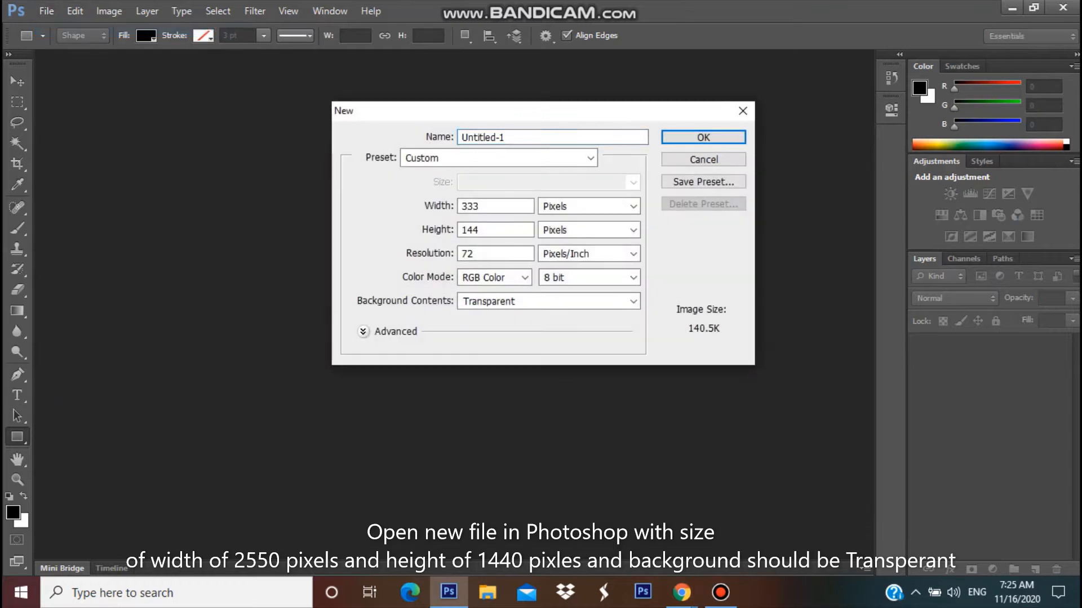
pyautogui.click(478, 206)
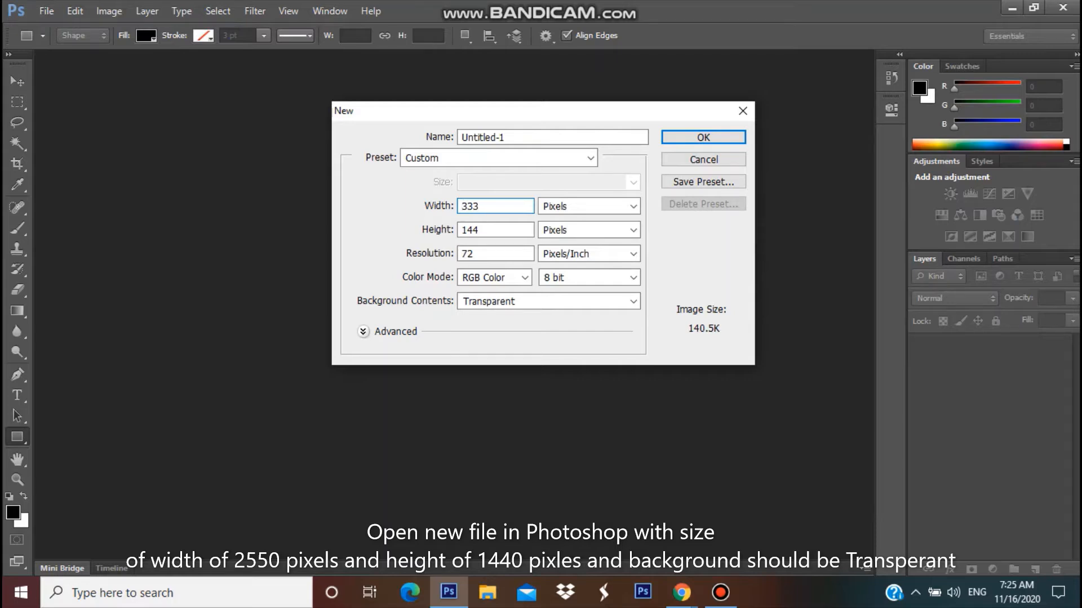
pyautogui.press('BackSpace')
pyautogui.press('BackSpace')
pyautogui.press('BackSpace')
pyautogui.write('2500')
pyautogui.click(486, 230)
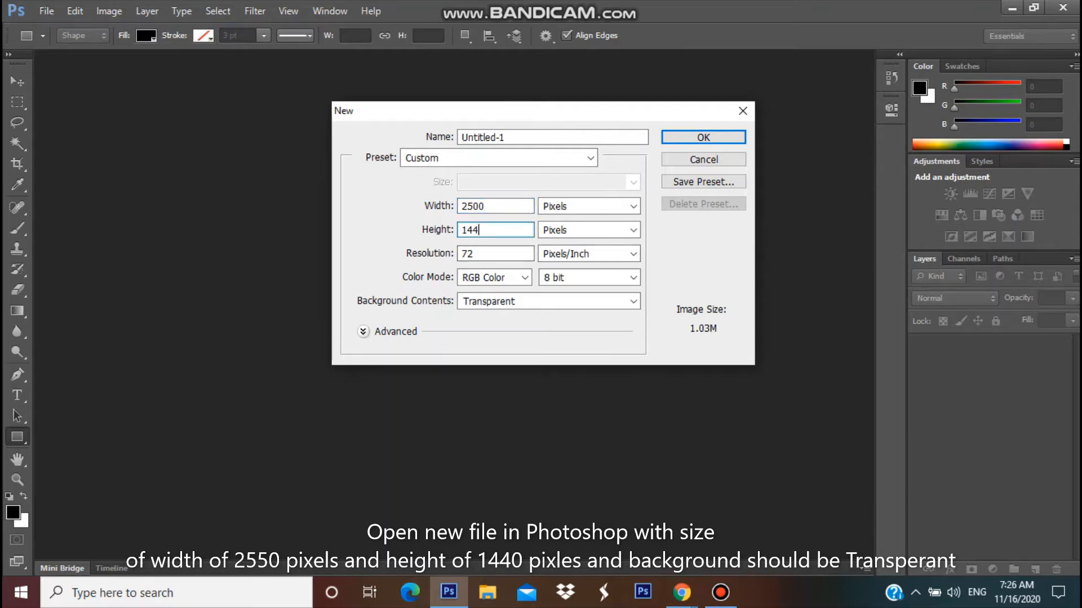
pyautogui.press('BackSpace')
pyautogui.write('40')
pyautogui.click(563, 301)
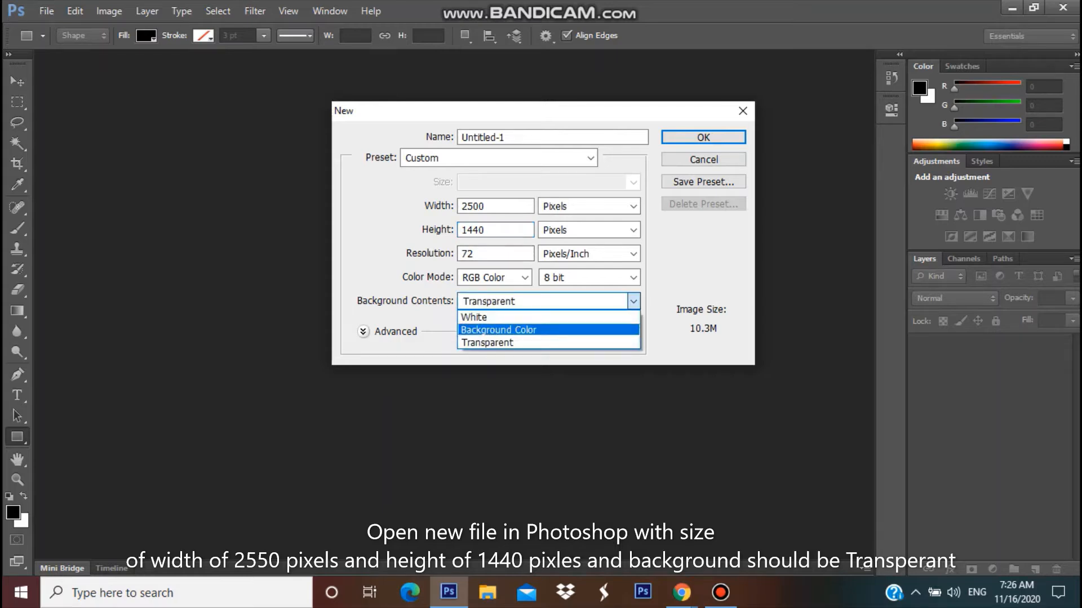
pyautogui.press('Return')
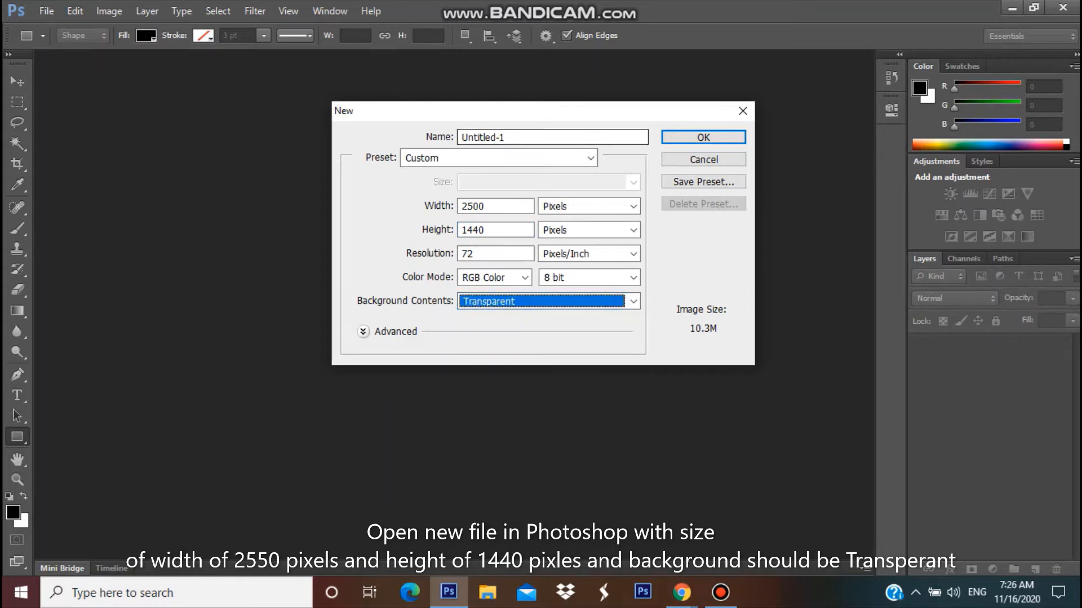
pyautogui.press('Return')
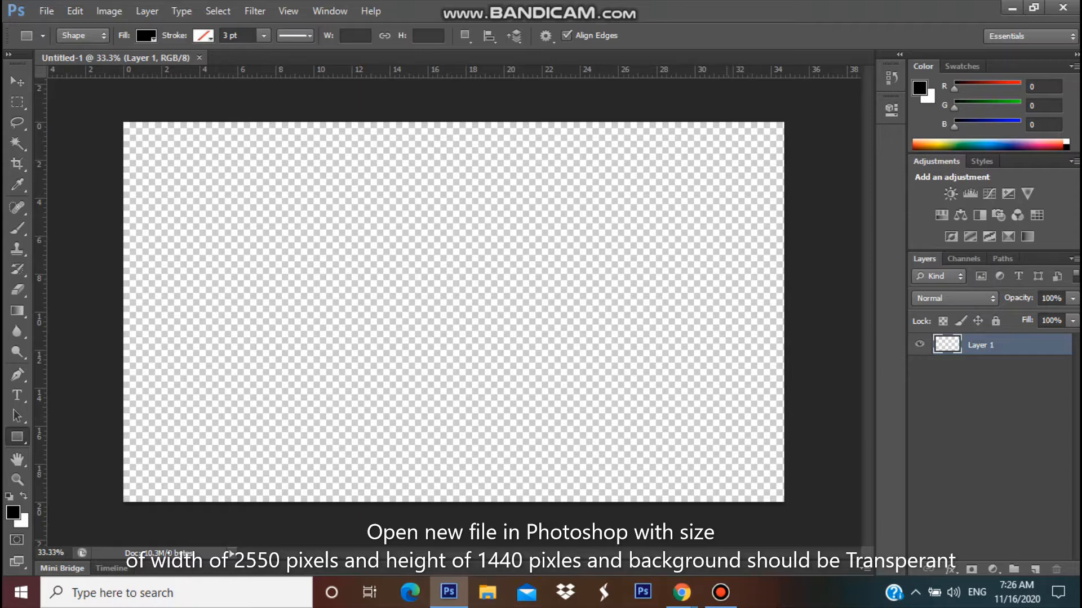
# - Place the Banner Size template and scale it to 312.5% × 320% to fill the canvas
pyautogui.moveTo(720, 592)
pyautogui.click(46, 10)
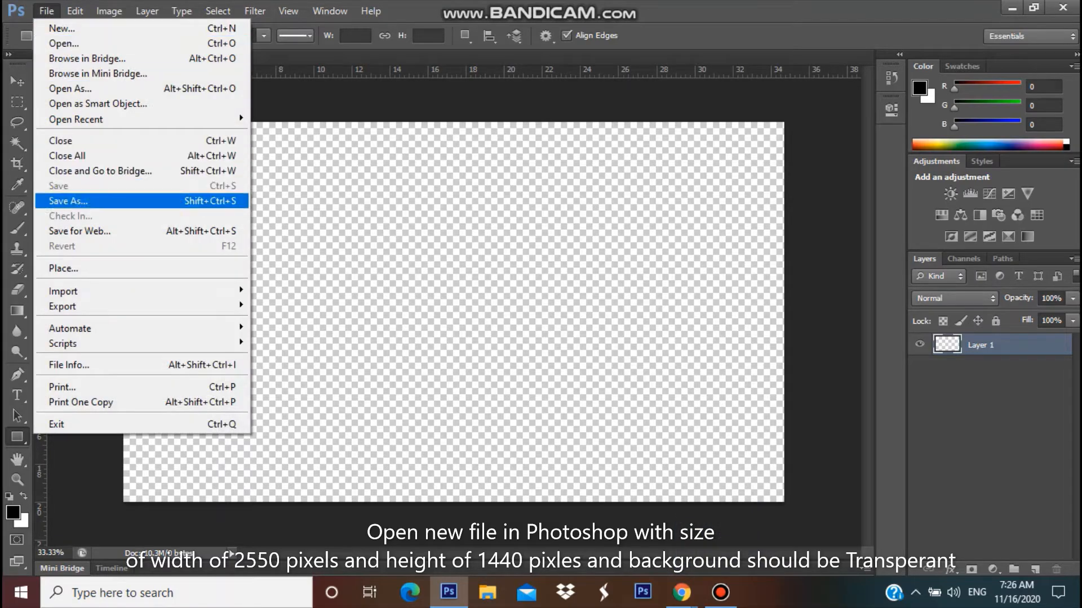
pyautogui.click(63, 268)
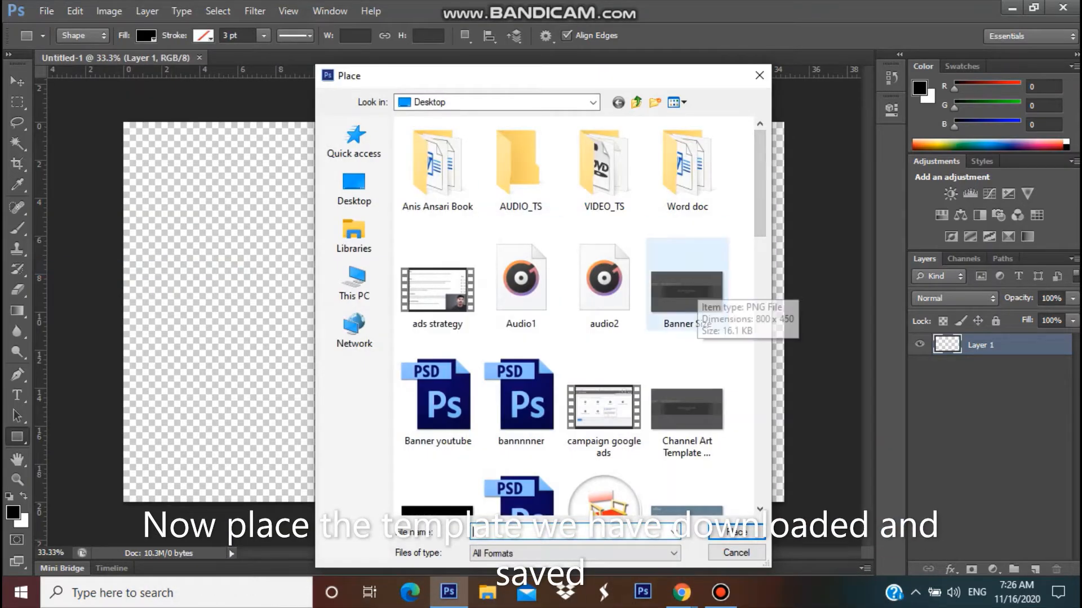
pyautogui.doubleClick(688, 293)
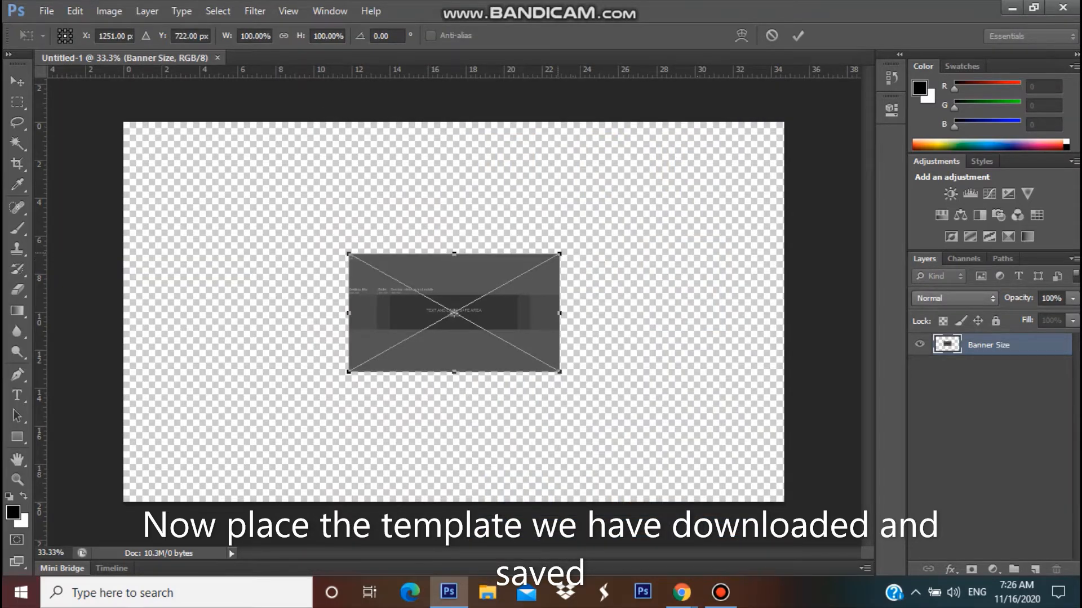
pyautogui.moveTo(559, 254); pyautogui.dragTo(784, 122)
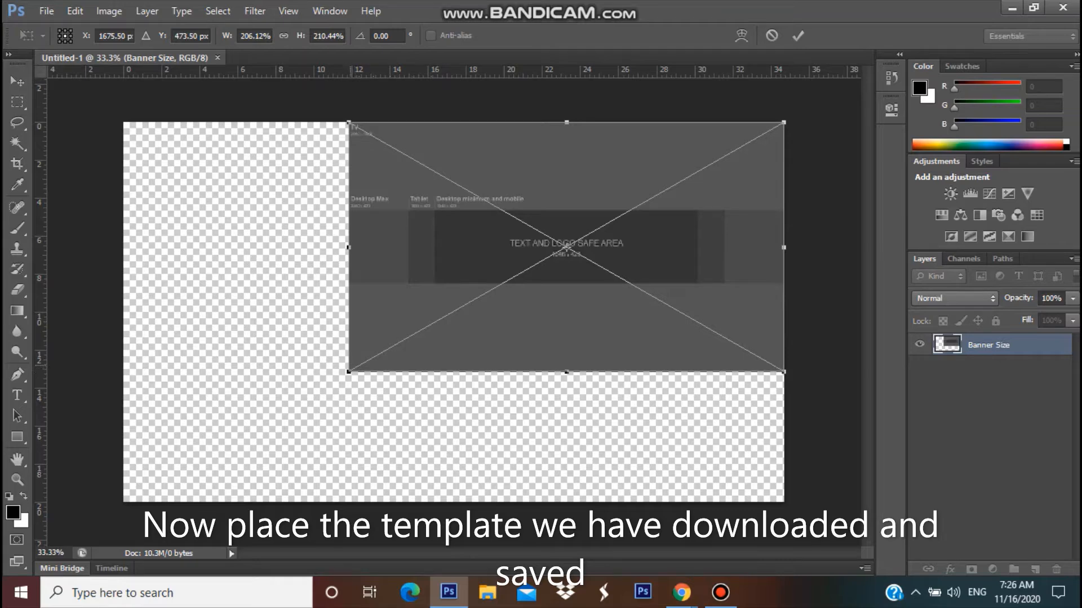
pyautogui.moveTo(349, 372); pyautogui.dragTo(123, 502)
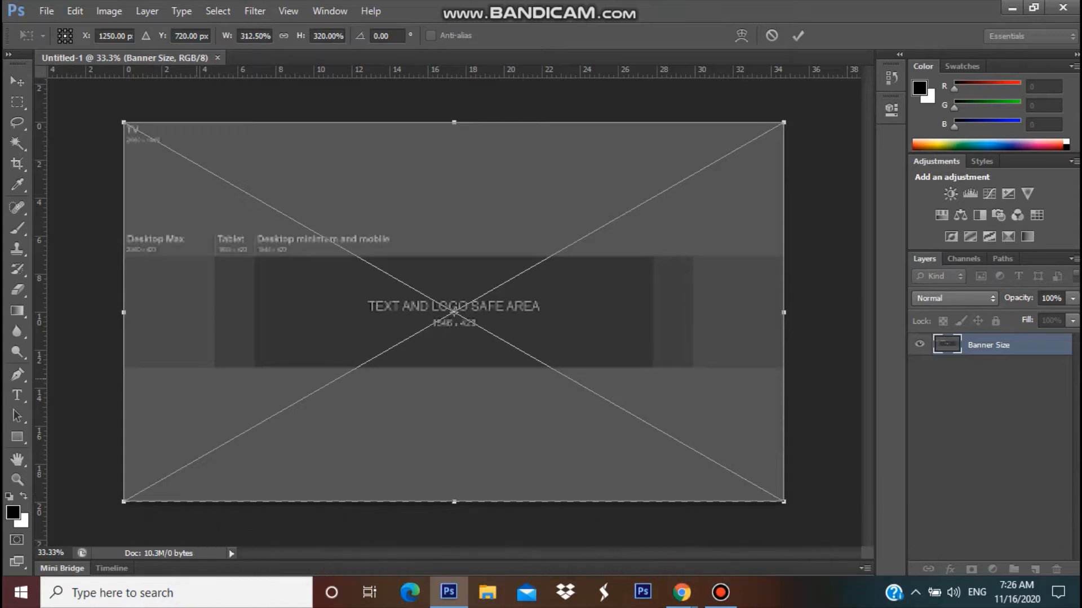
pyautogui.press('Return')
pyautogui.press('u')
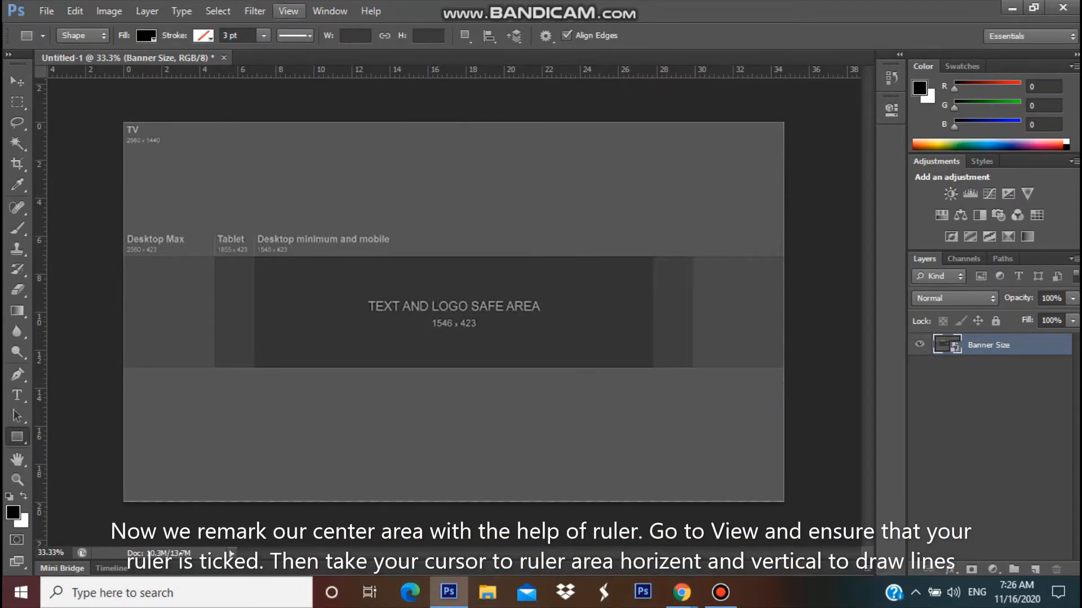
# - Toggle View > Rulers off and back on so the rulers are showing
pyautogui.click(288, 10)
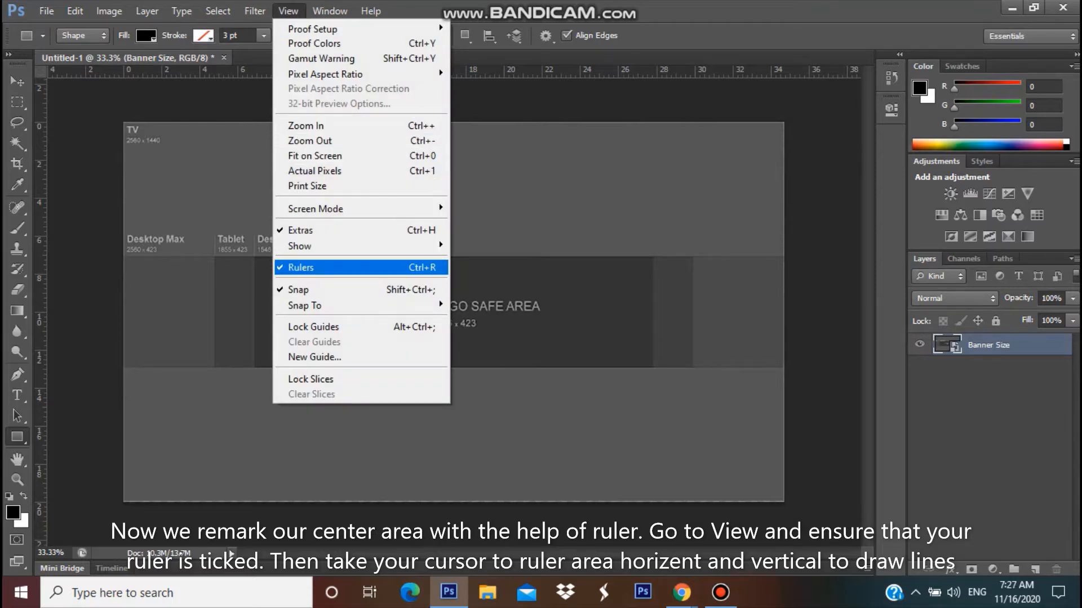
pyautogui.click(304, 267)
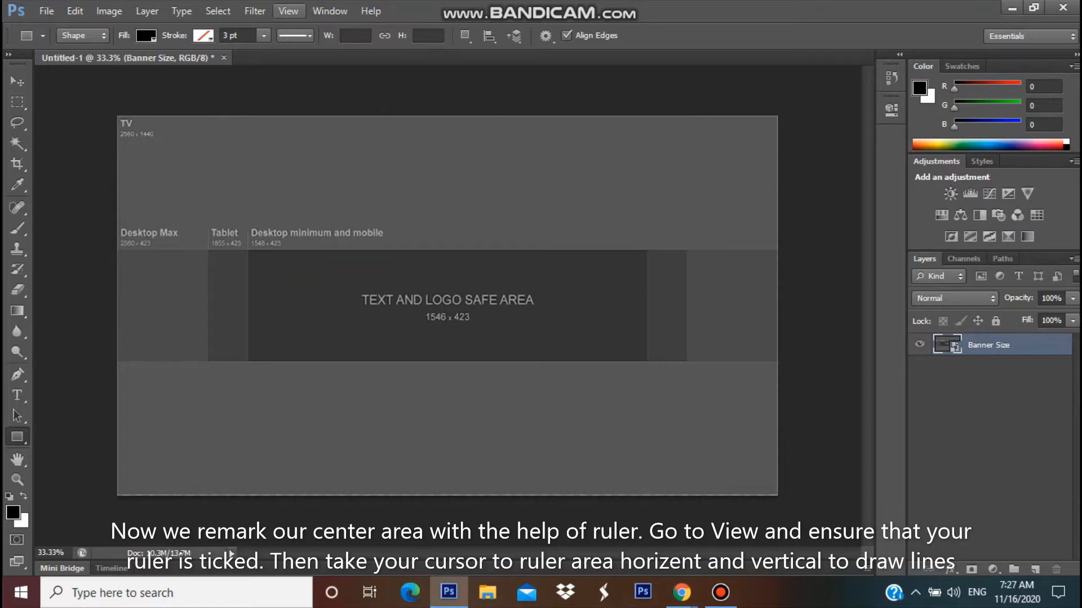
pyautogui.click(288, 10)
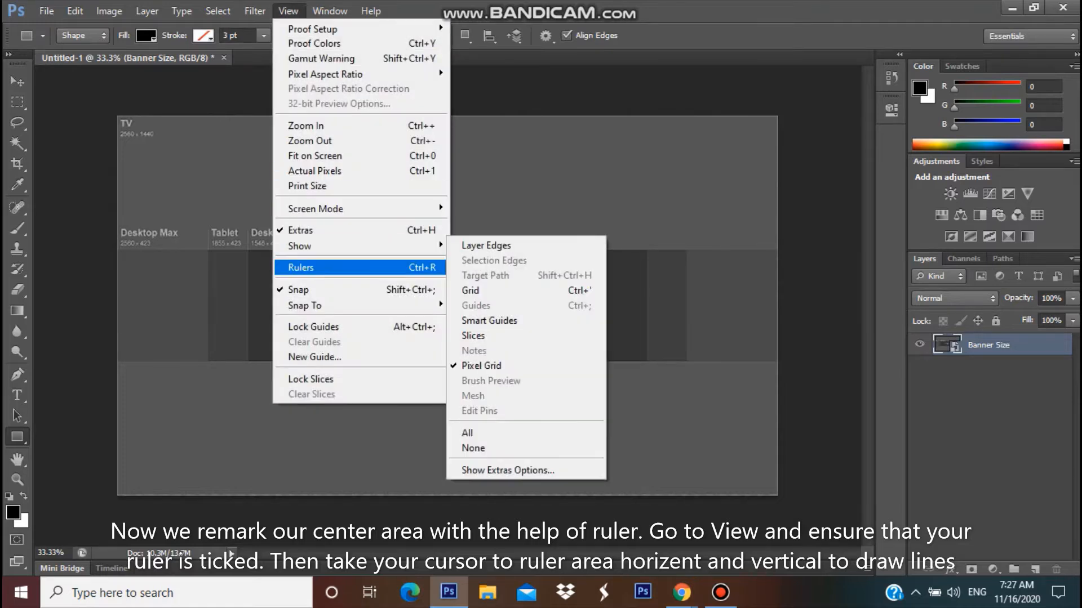
pyautogui.click(304, 267)
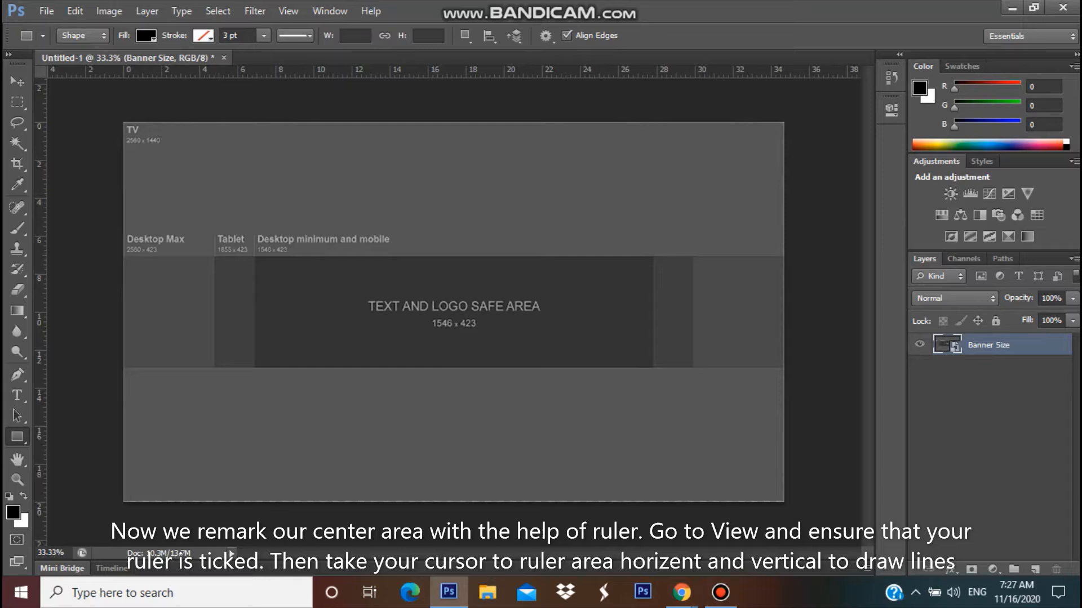
# - Add four vertical guides at the tablet and safe-area edges, plus top and bottom safe-area guides
pyautogui.moveTo(39, 276); pyautogui.dragTo(692, 280)
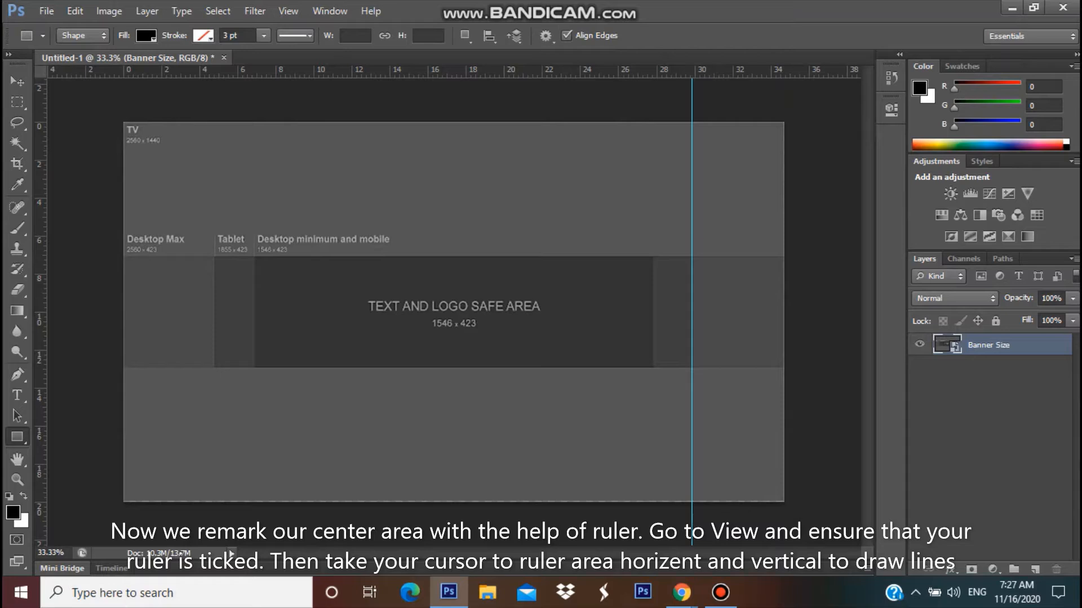
pyautogui.moveTo(39, 270); pyautogui.dragTo(652, 304)
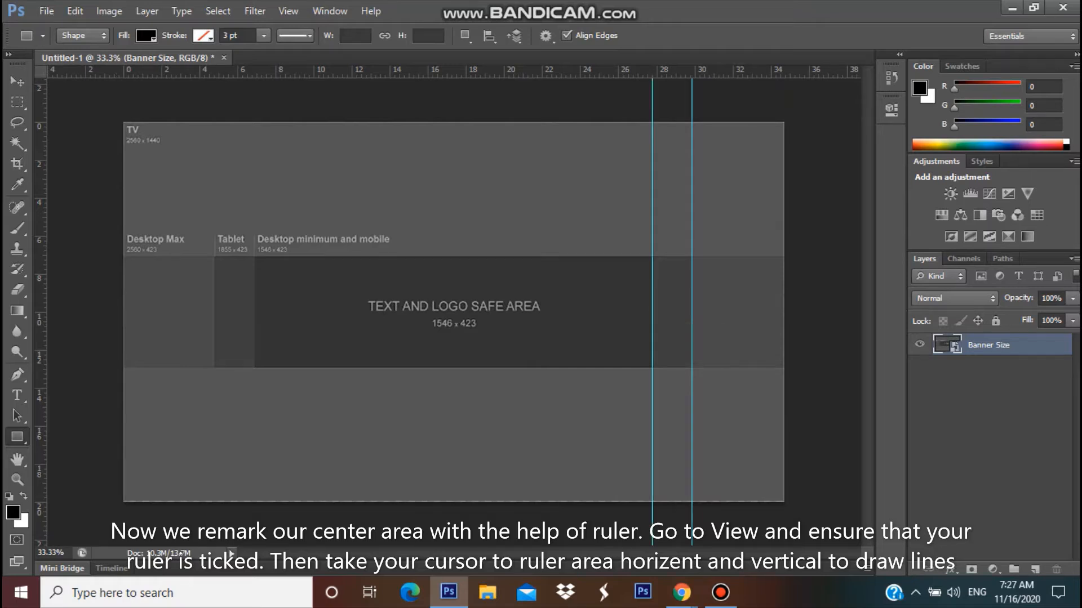
pyautogui.moveTo(40, 281); pyautogui.dragTo(253, 304)
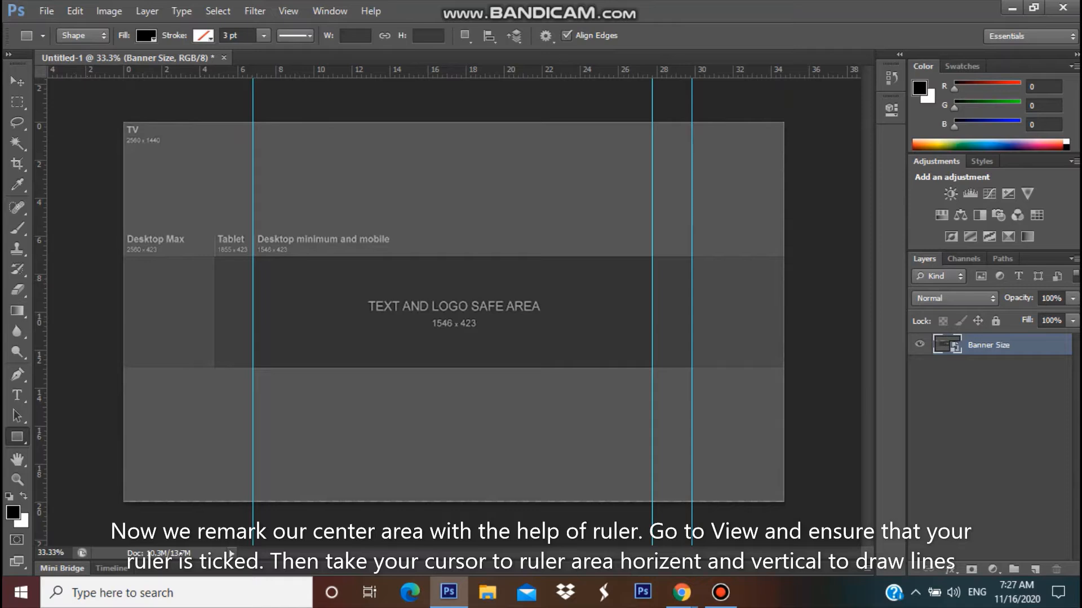
pyautogui.moveTo(40, 305); pyautogui.dragTo(214, 304)
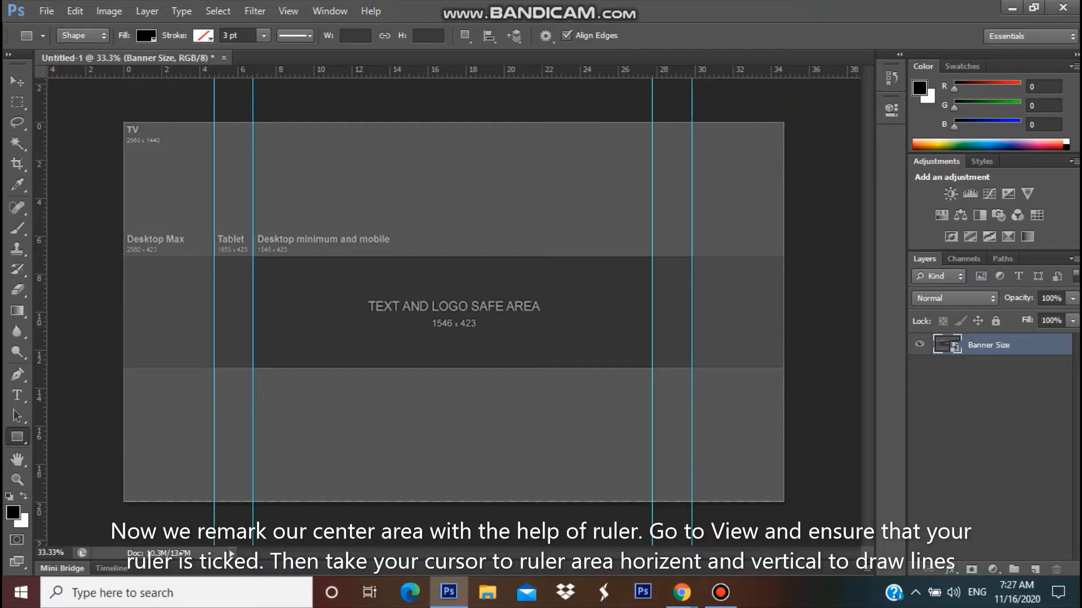
pyautogui.moveTo(429, 72); pyautogui.dragTo(428, 369)
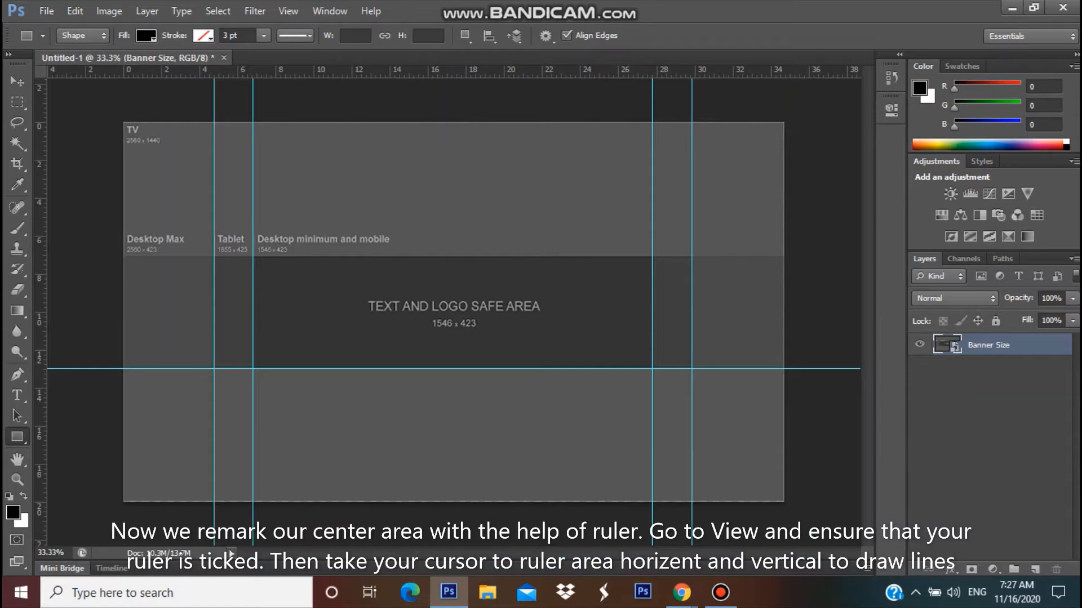
pyautogui.moveTo(445, 73); pyautogui.dragTo(449, 256)
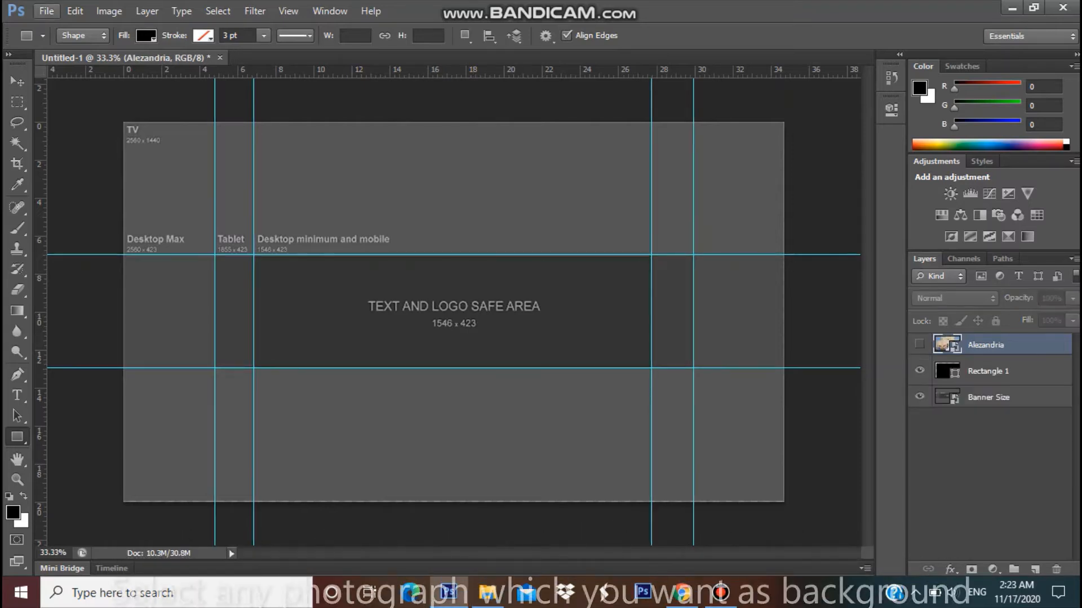
# - Place the _ADR3253 seaside photo and stretch it to about 211% × 198% to fill the canvas
pyautogui.hotkey('alt', 'f')
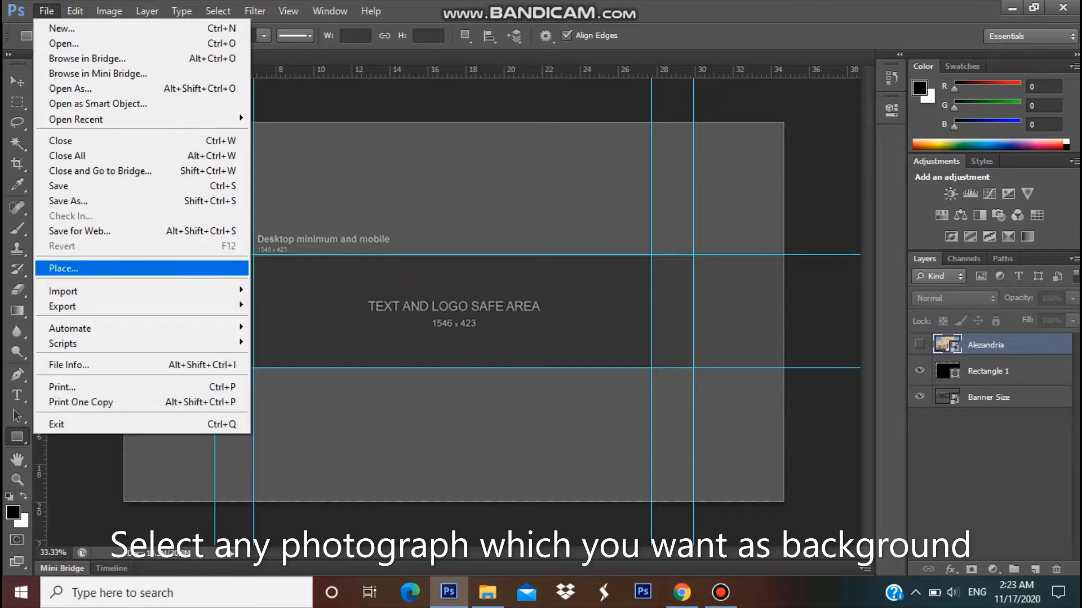
pyautogui.press('Return')
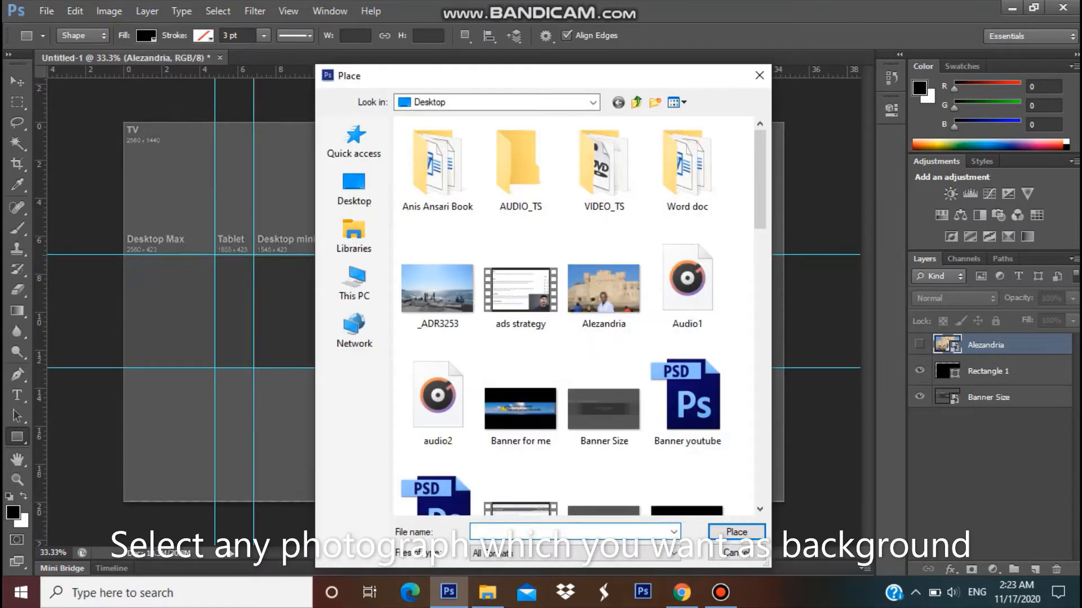
pyautogui.click(437, 288)
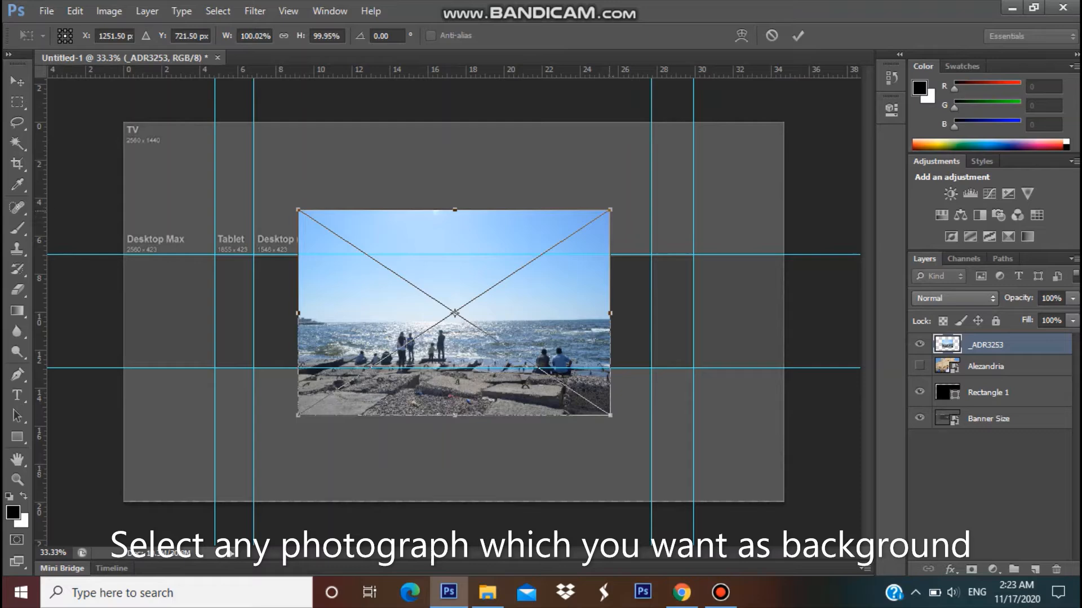
pyautogui.moveTo(610, 209); pyautogui.dragTo(784, 122)
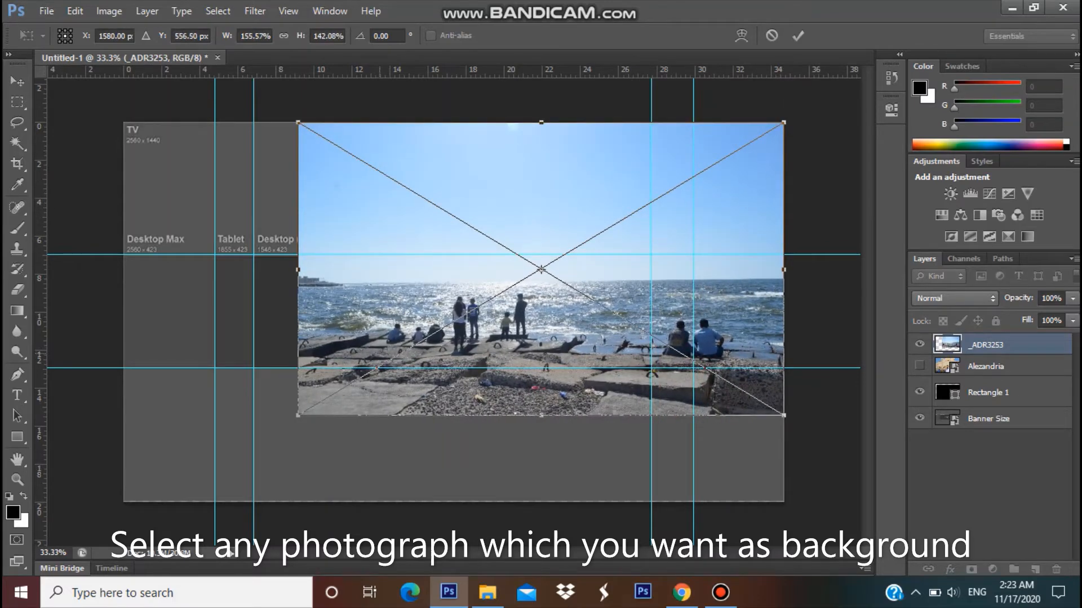
pyautogui.moveTo(298, 415); pyautogui.dragTo(123, 501)
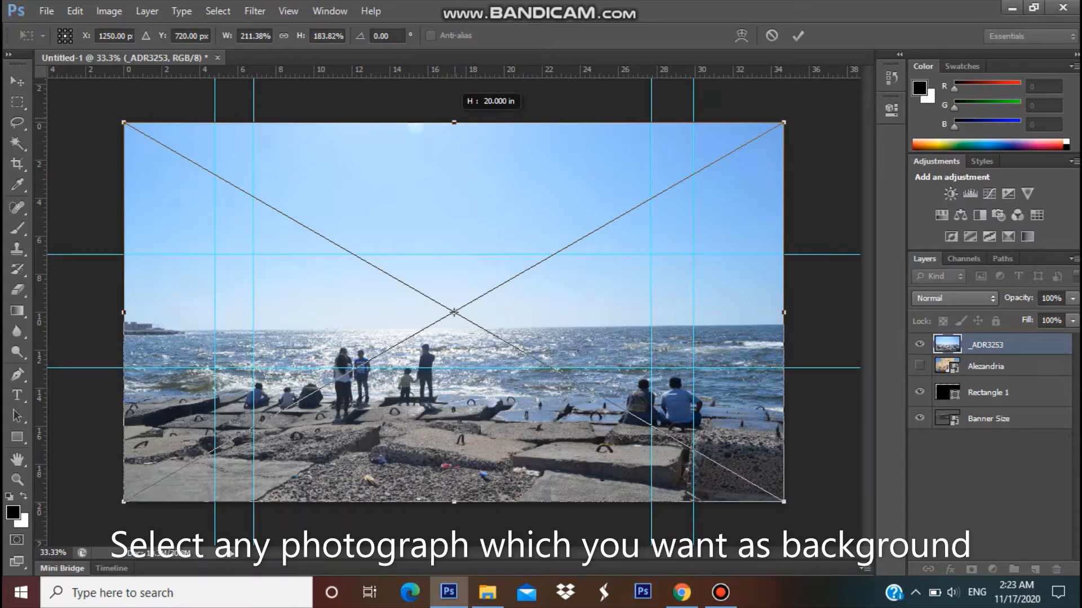
pyautogui.moveTo(454, 123); pyautogui.dragTo(454, 93)
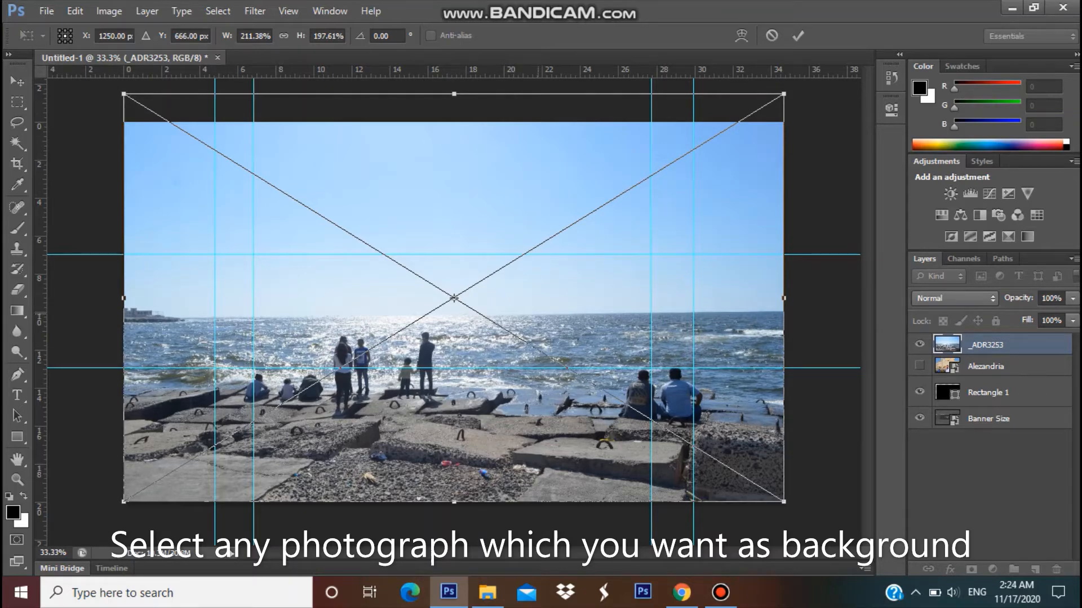
pyautogui.click(17, 437)
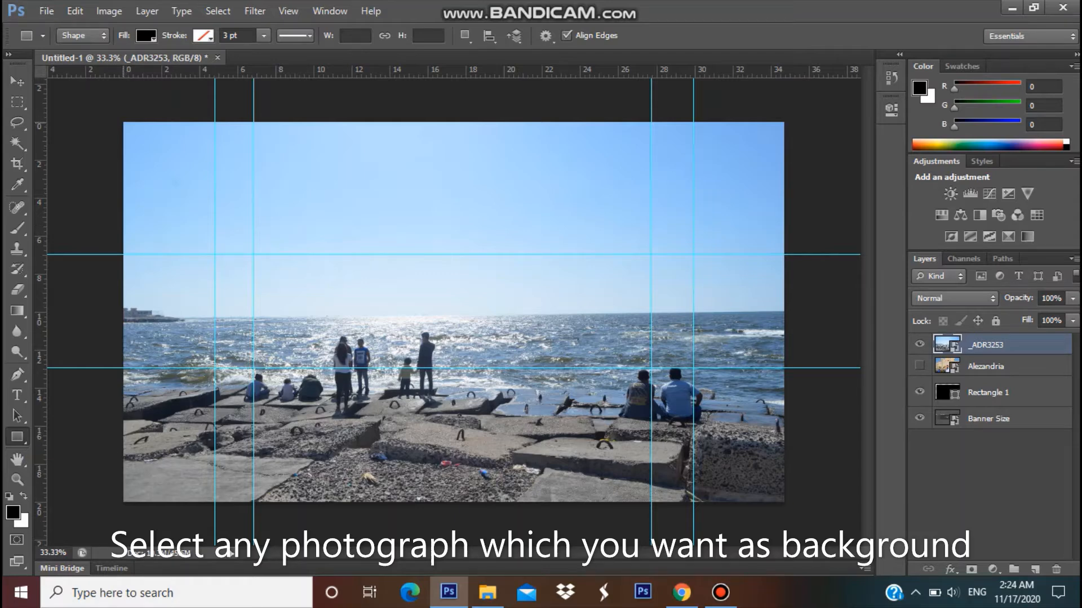
# - Draw black rectangles over the top and bottom areas outside the guides, leaving a beach strip
pyautogui.moveTo(124, 123); pyautogui.dragTo(784, 250)
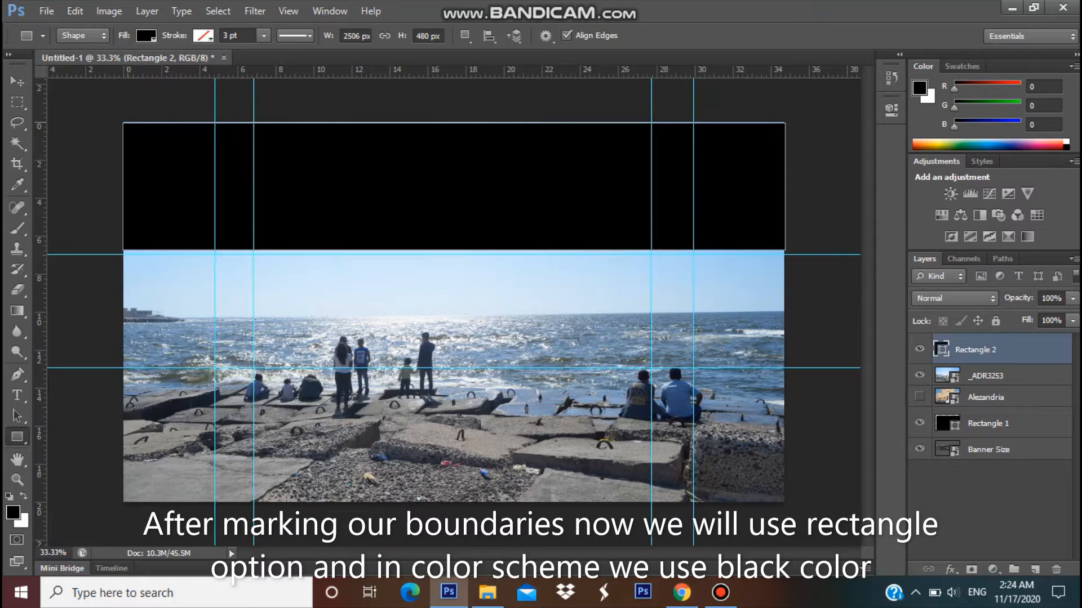
pyautogui.moveTo(127, 123); pyautogui.dragTo(790, 255)
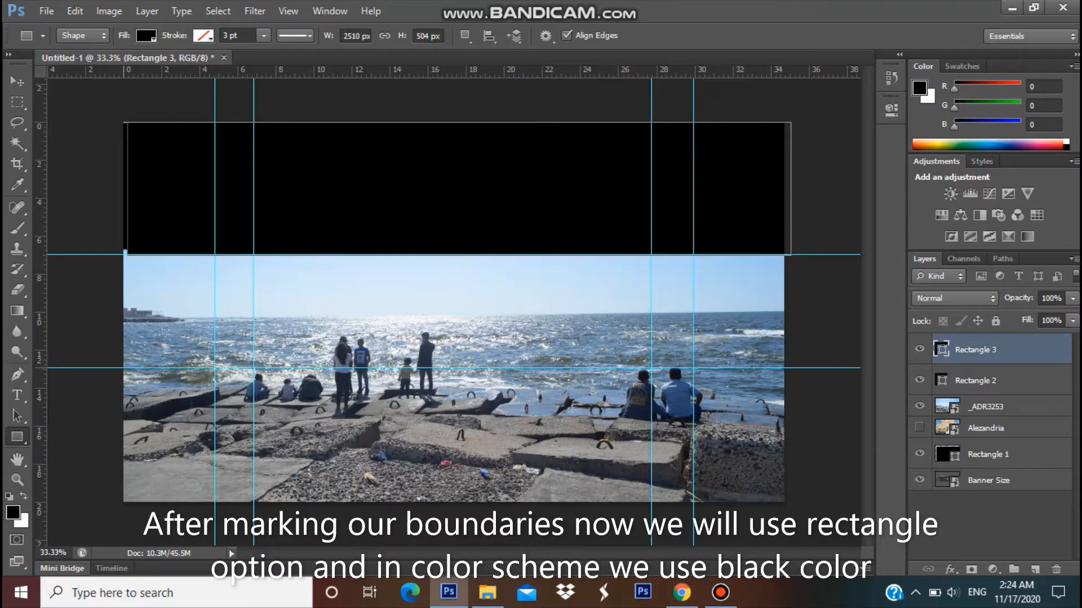
pyautogui.moveTo(125, 368); pyautogui.dragTo(789, 500)
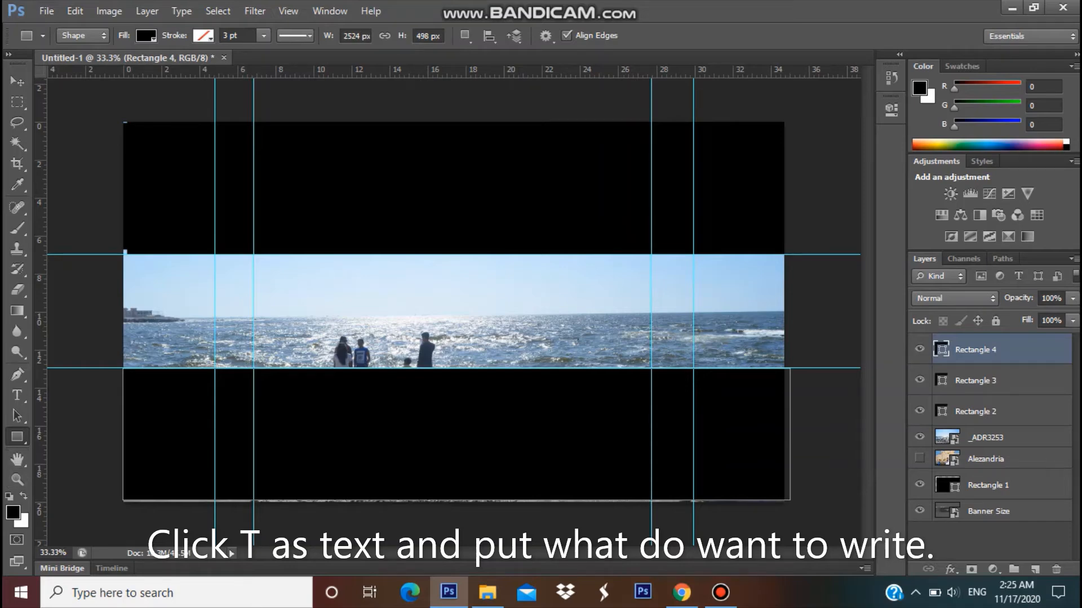
pyautogui.click(17, 395)
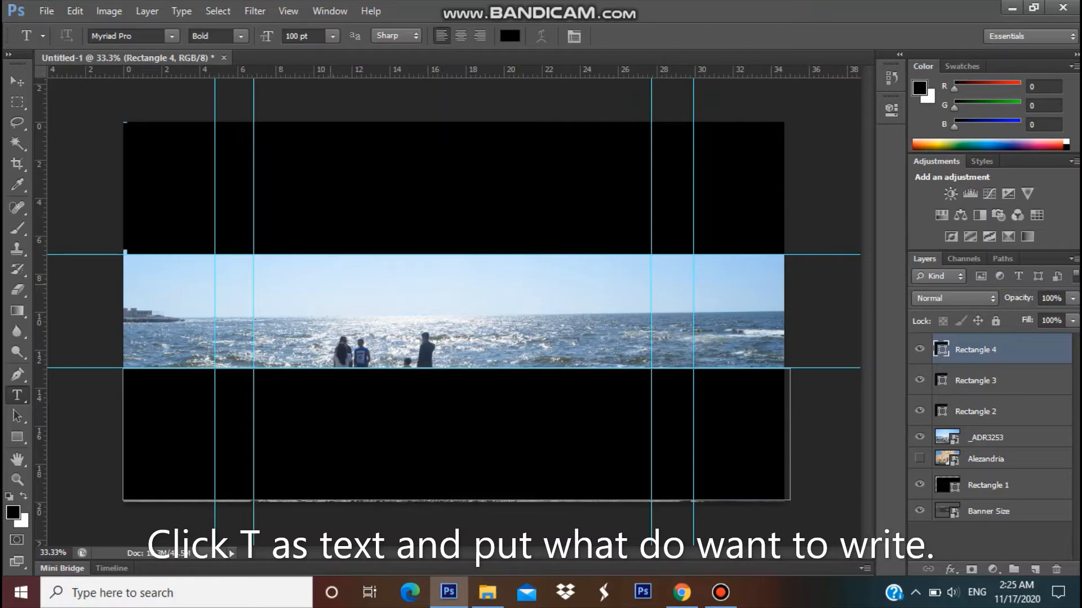
# - Type 'Sindh Vids' on the photo strip and set it to 72 pt
pyautogui.click(330, 284)
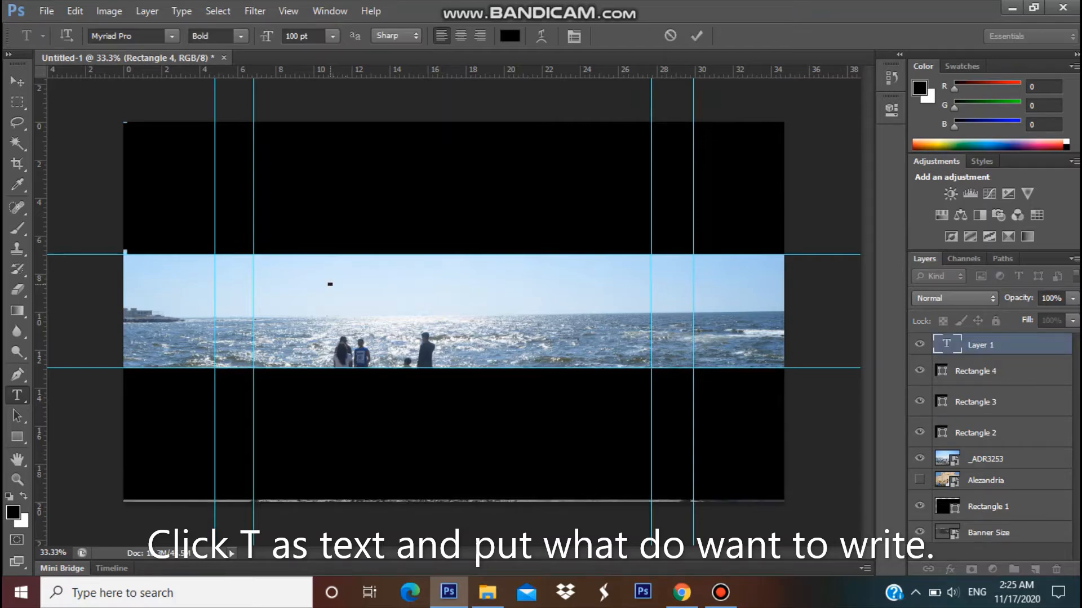
pyautogui.write('Sindh Vids')
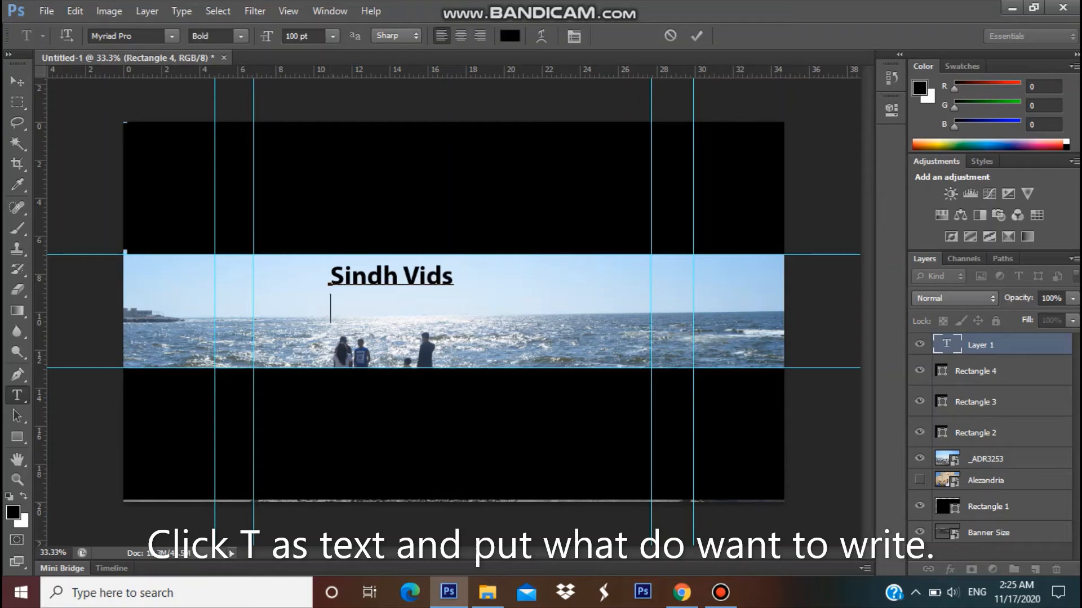
pyautogui.click(332, 36)
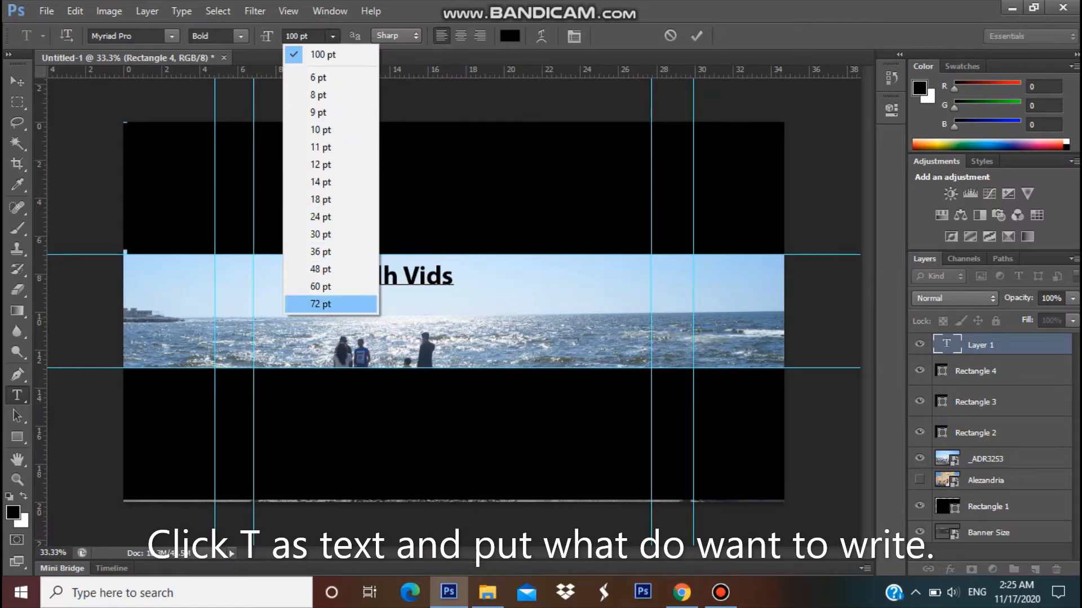
pyautogui.click(320, 305)
# - Add the owner's name as an indented second line and move the title right and down
pyautogui.press('Return')
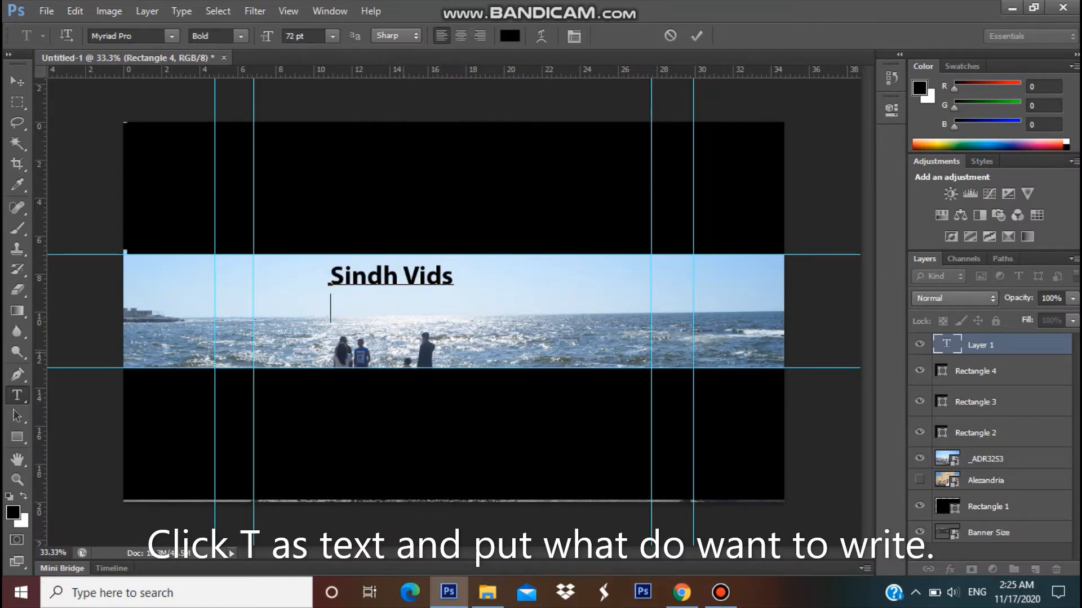
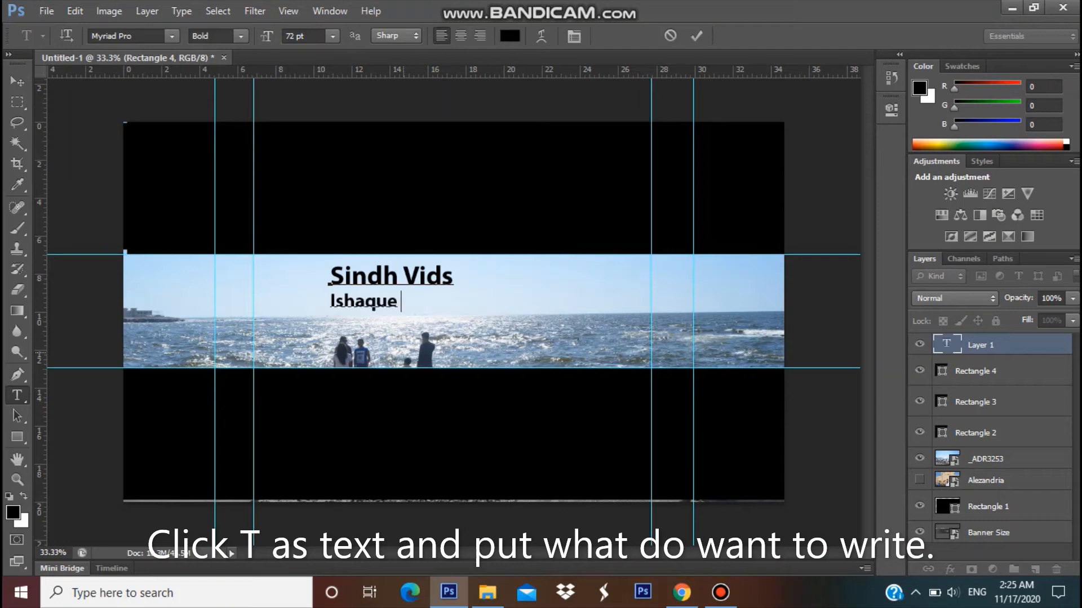
pyautogui.click(330, 301)
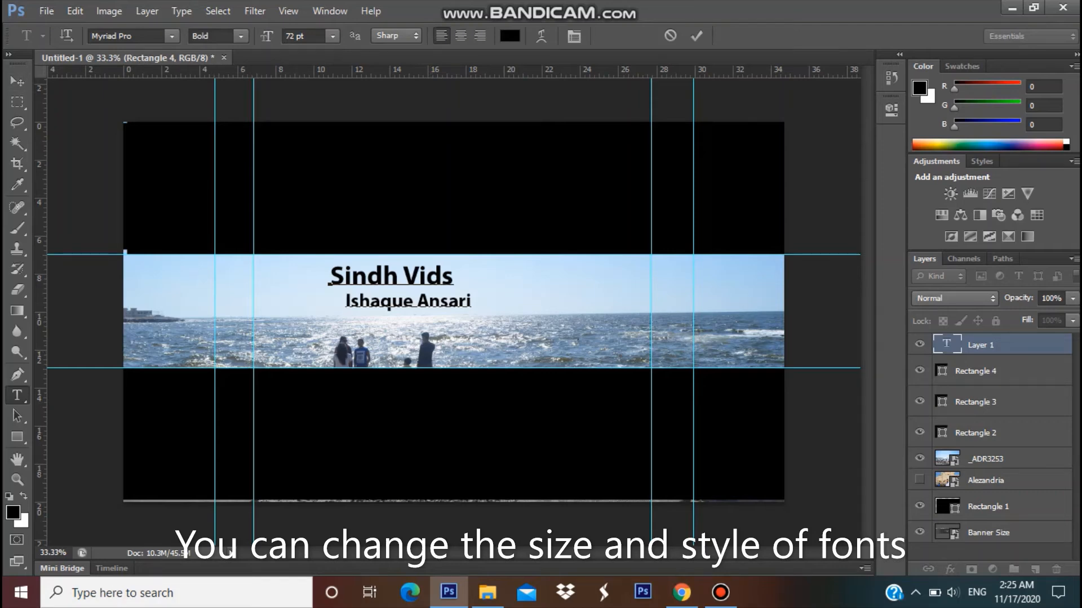
pyautogui.click(17, 81)
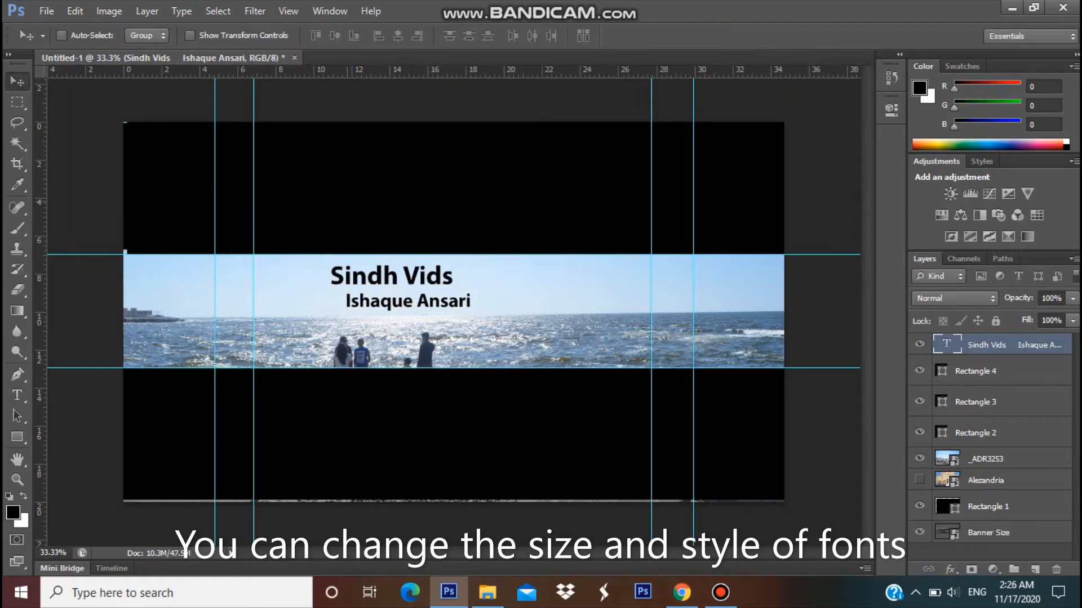
pyautogui.moveTo(412, 271); pyautogui.dragTo(525, 293)
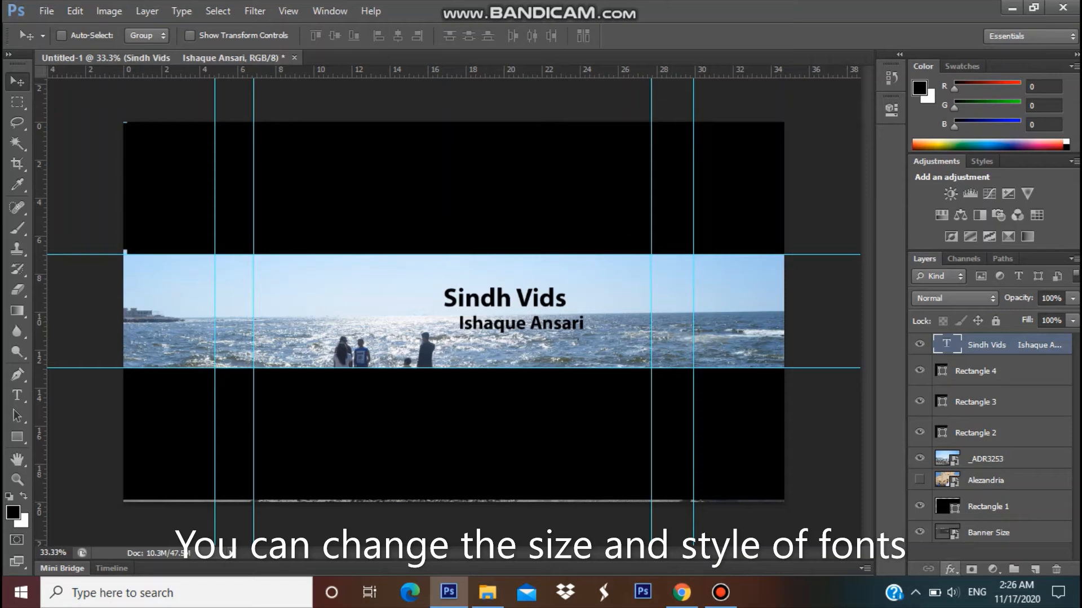
# - Apply a 29 px outside Stroke in yellow #fbe105 to the title text
pyautogui.click(950, 569)
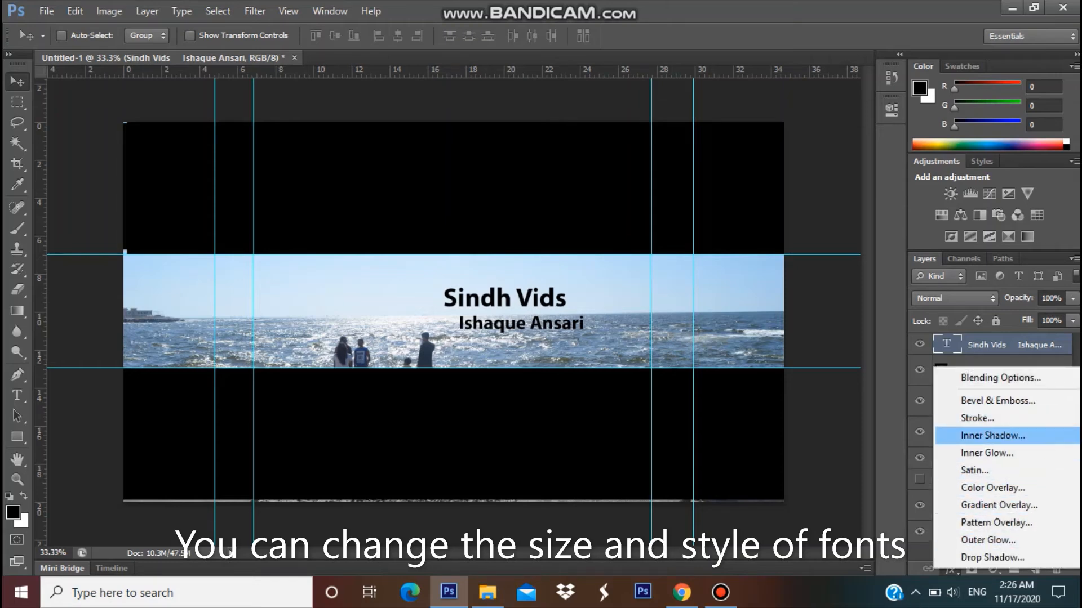
pyautogui.click(977, 418)
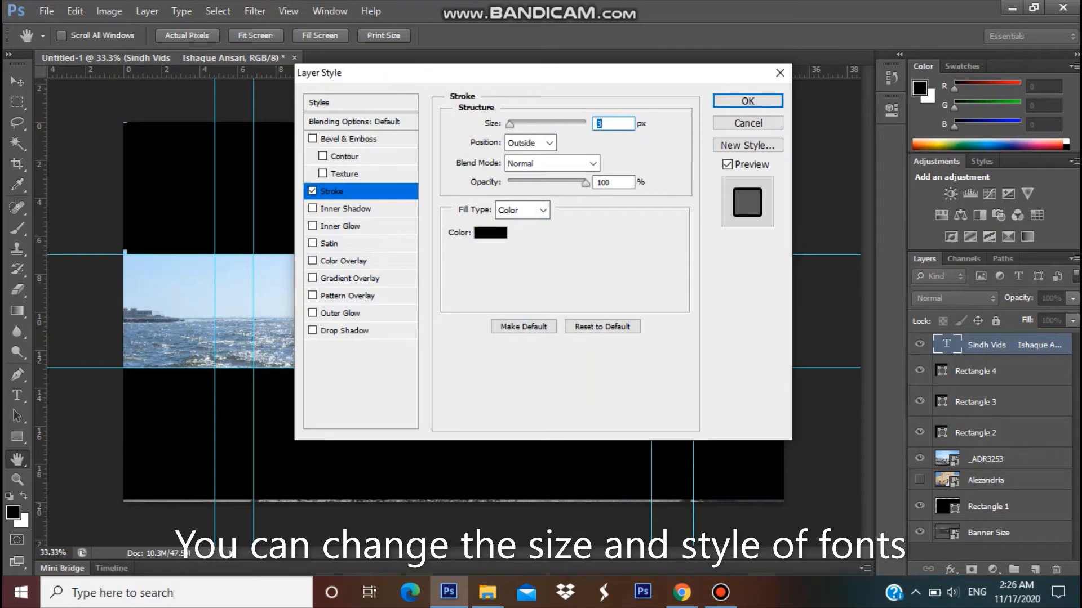
pyautogui.click(490, 233)
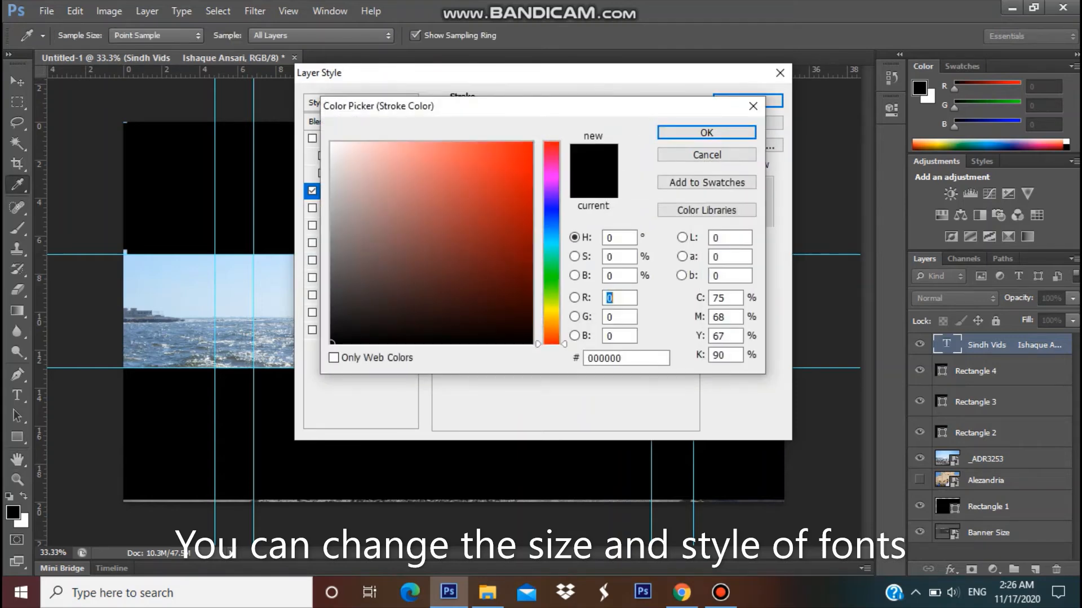
pyautogui.click(551, 314)
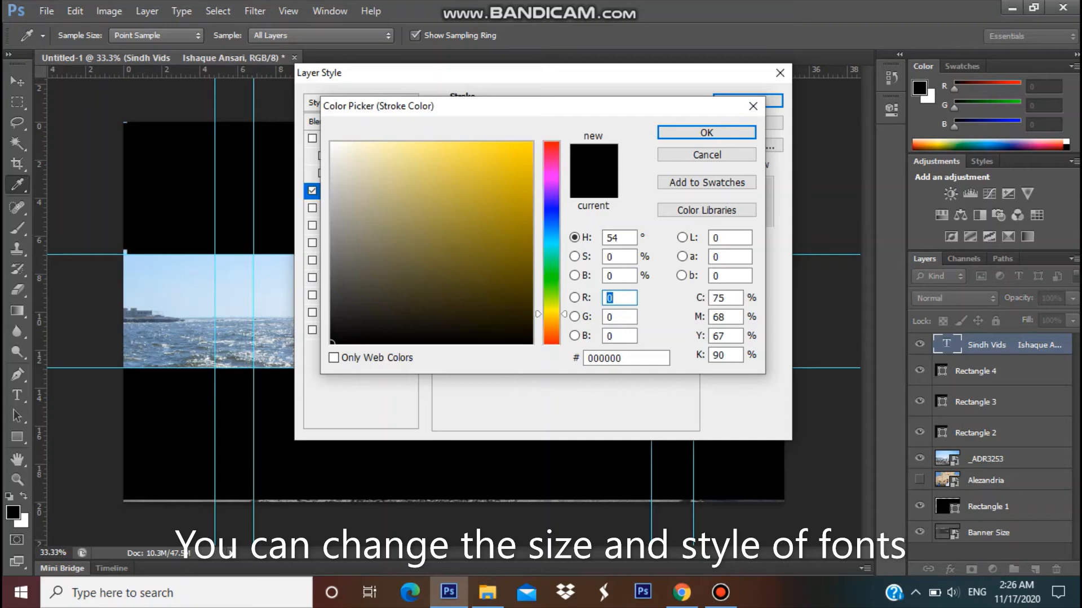
pyautogui.click(529, 146)
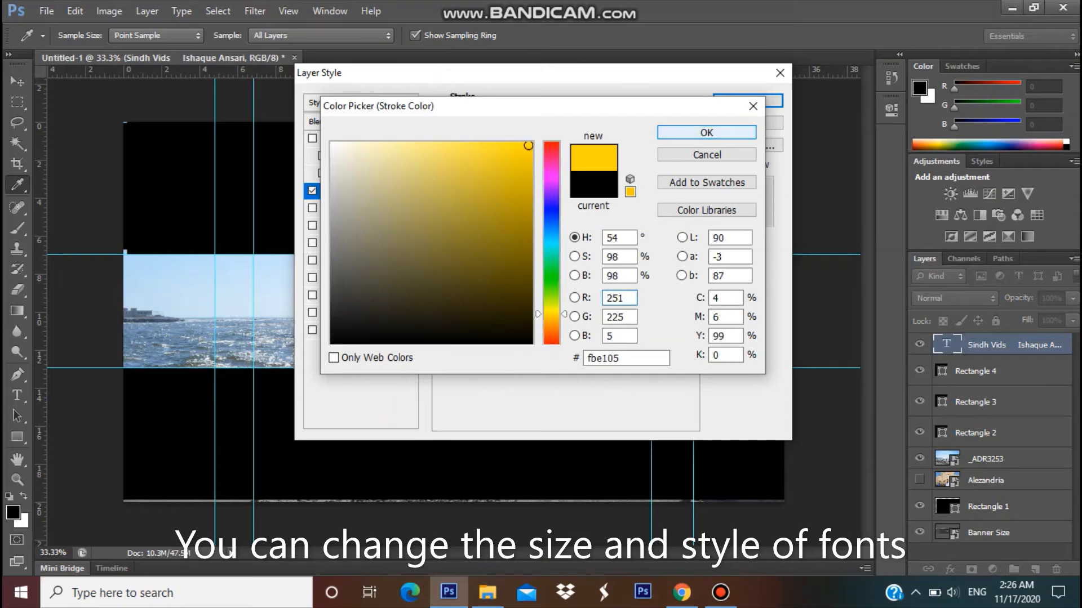
pyautogui.click(706, 133)
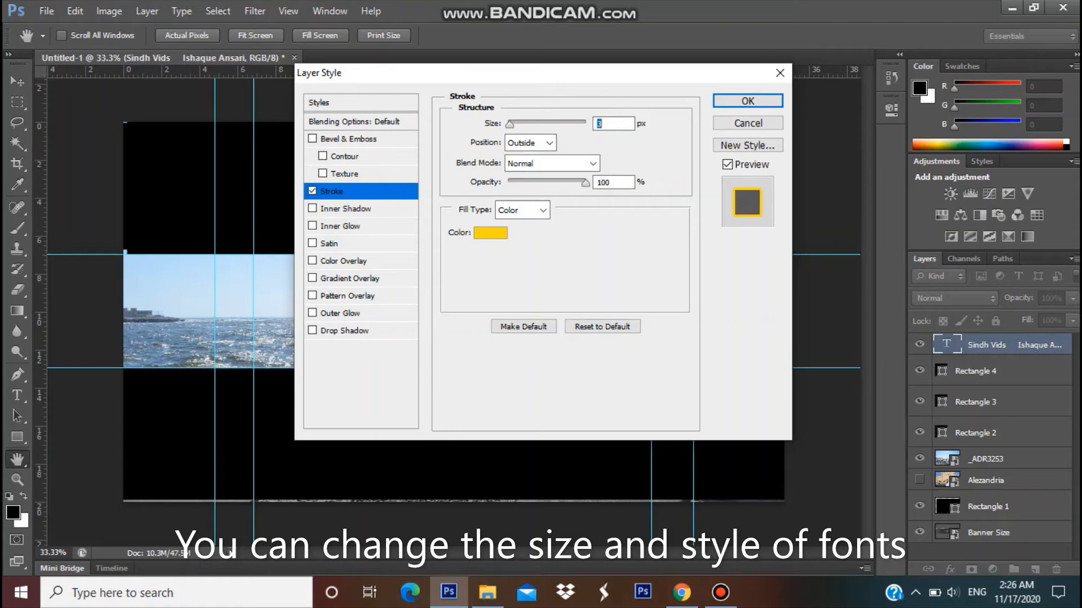
pyautogui.moveTo(510, 123); pyautogui.dragTo(521, 123)
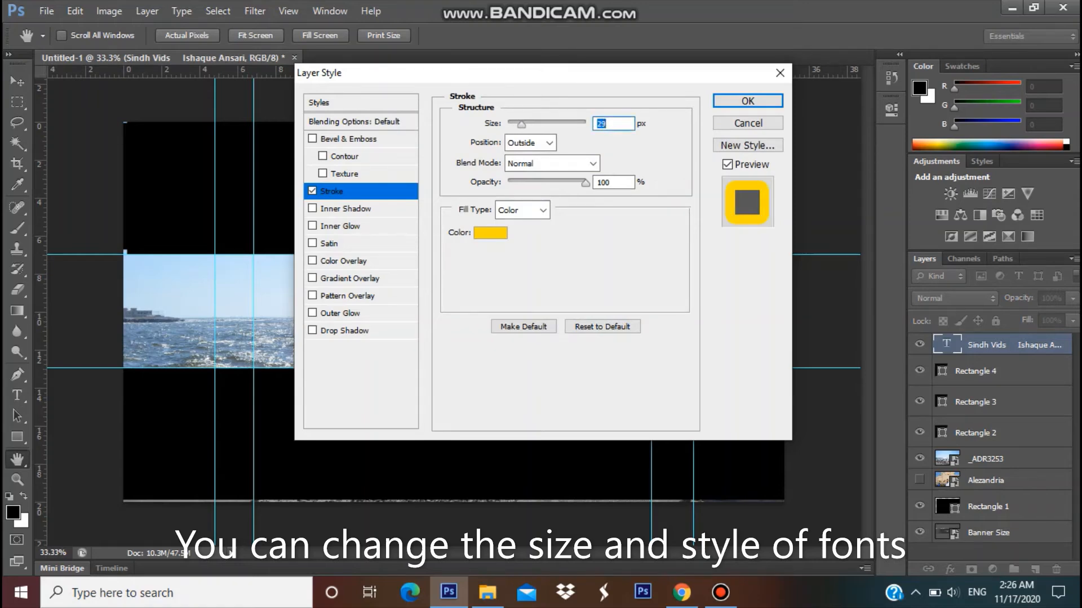
pyautogui.press('Return')
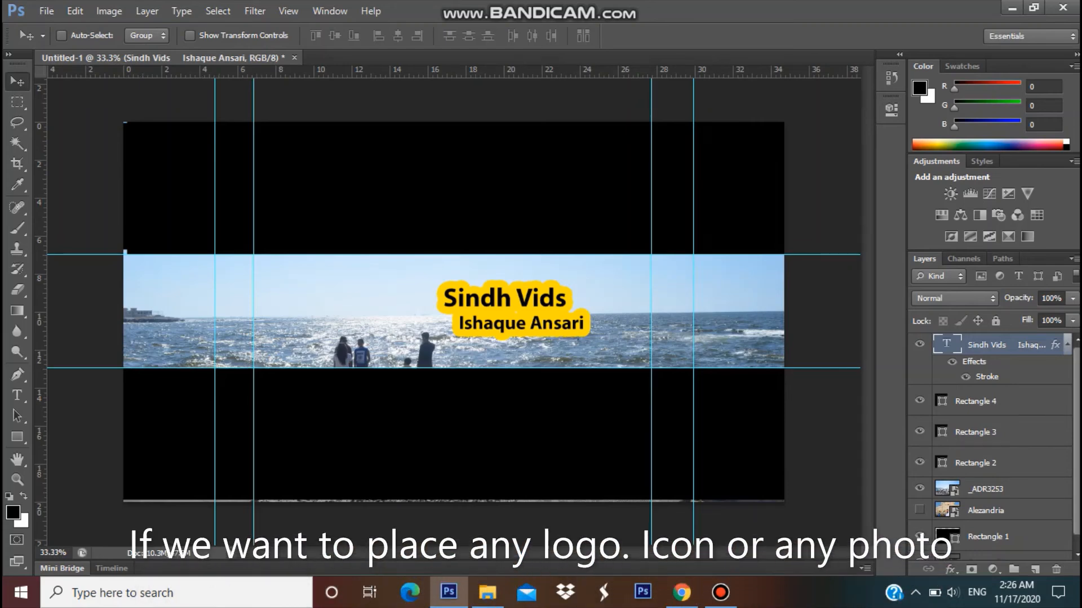
# - Place the Sindh vid3s portrait image from the Desktop into the banner
pyautogui.press('b')
pyautogui.click(46, 11)
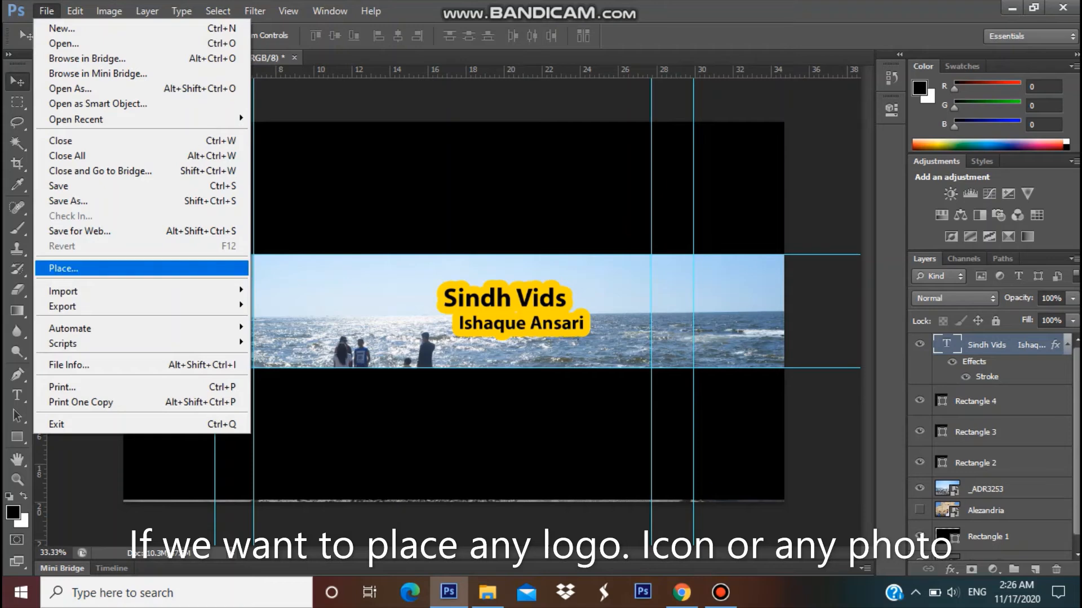
pyautogui.click(79, 268)
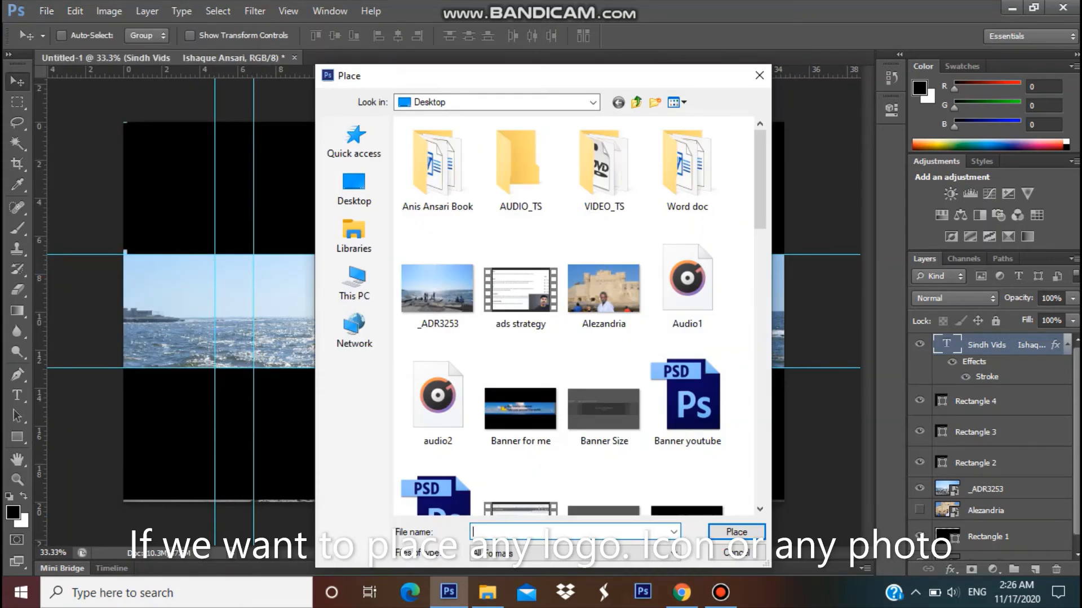
pyautogui.scroll(-3, 574, 315)
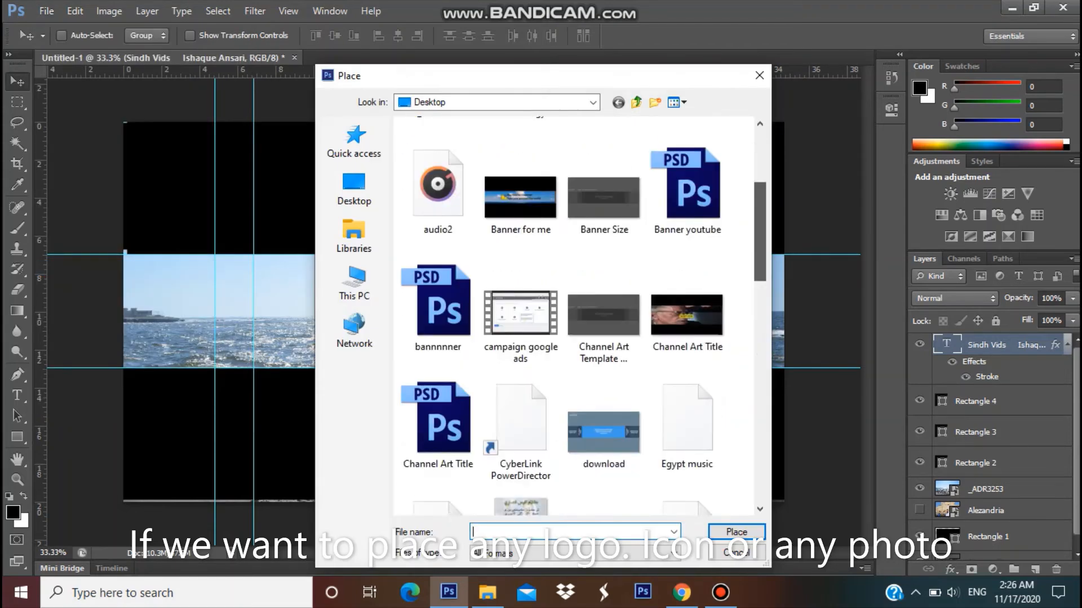
pyautogui.scroll(-5, 575, 315)
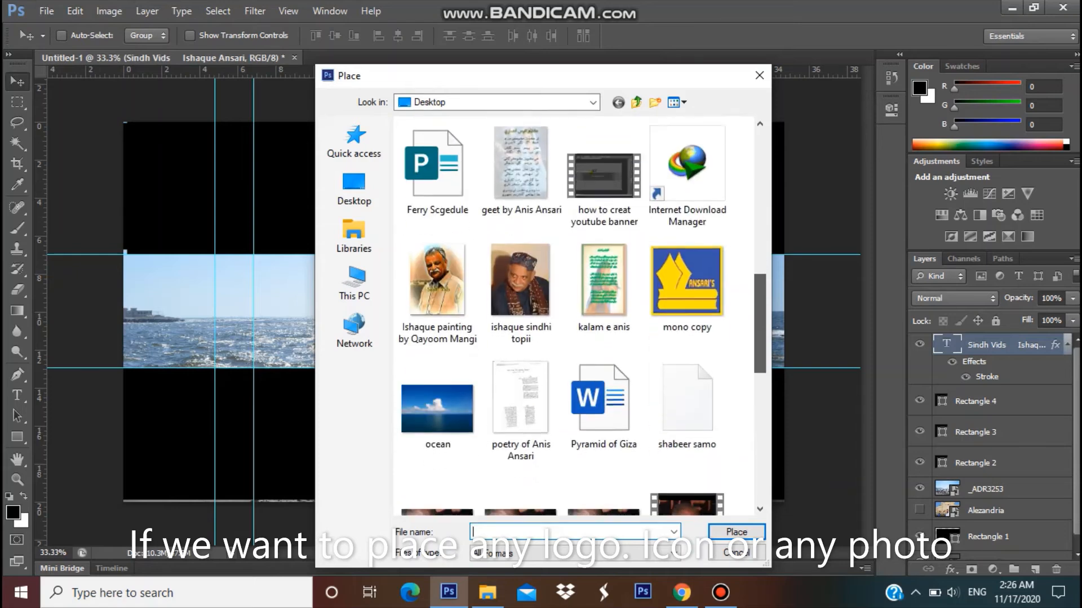
pyautogui.scroll(-2, 575, 315)
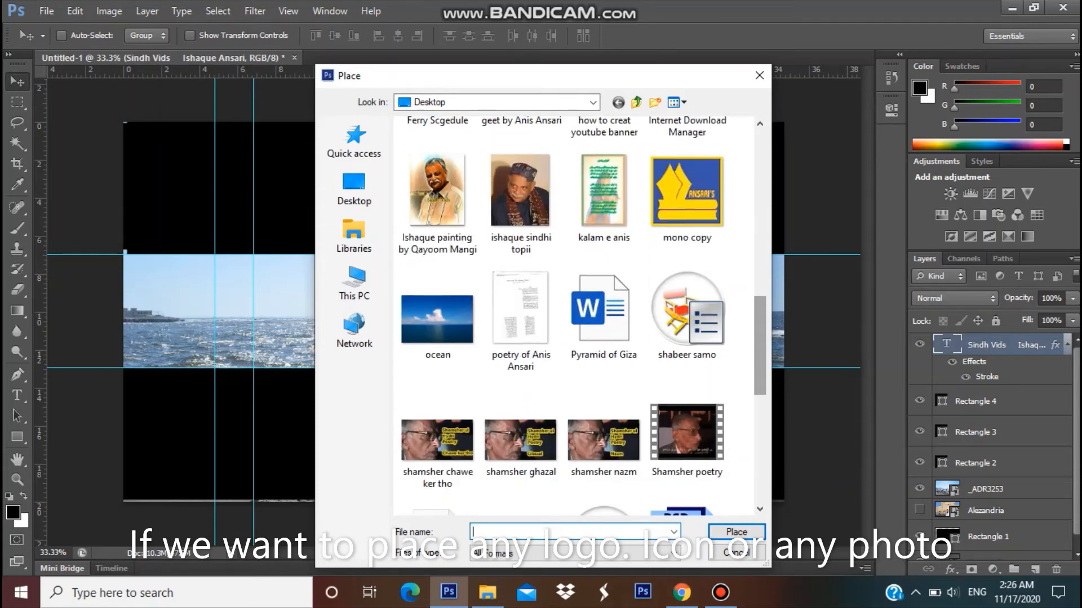
pyautogui.scroll(-6, 575, 316)
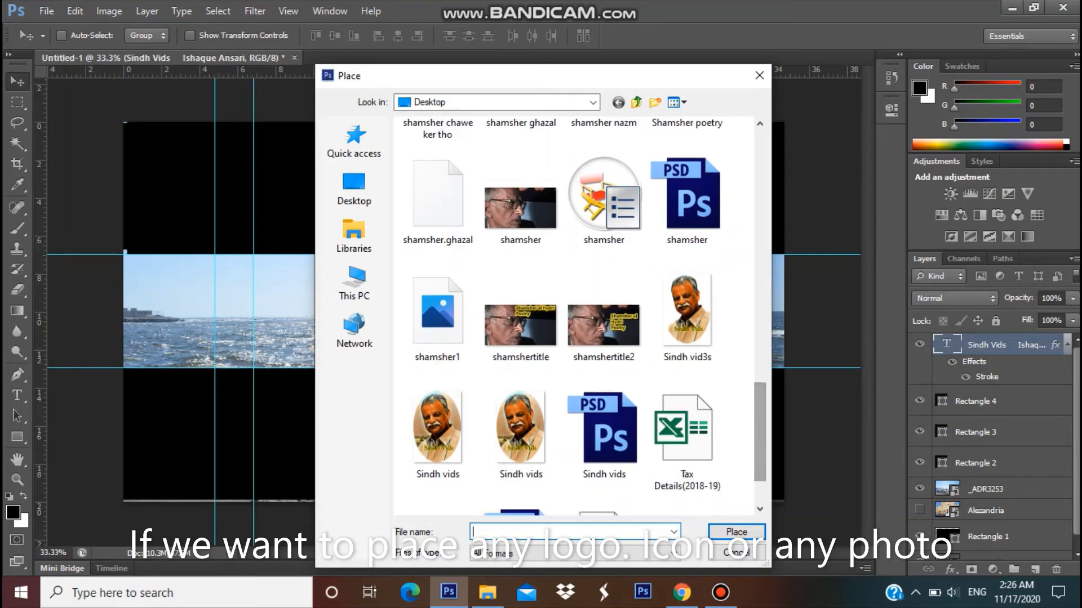
pyautogui.doubleClick(687, 310)
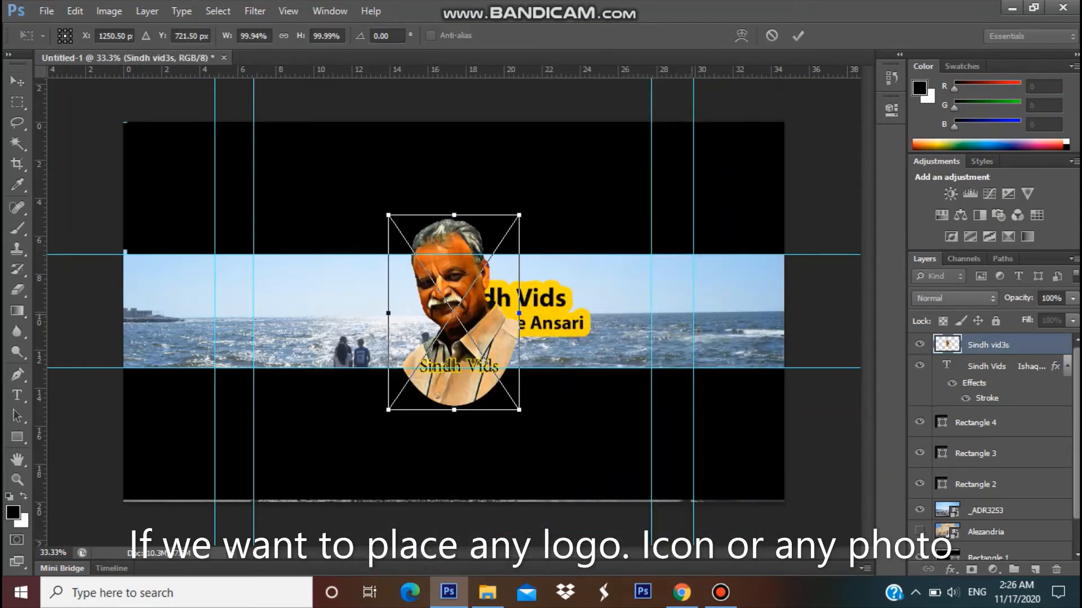
# - Scale the Sindh vid3s portrait to about 45.65% × 48.58% and commit it on the beach strip left of the title
pyautogui.moveTo(474, 296); pyautogui.dragTo(354, 312)
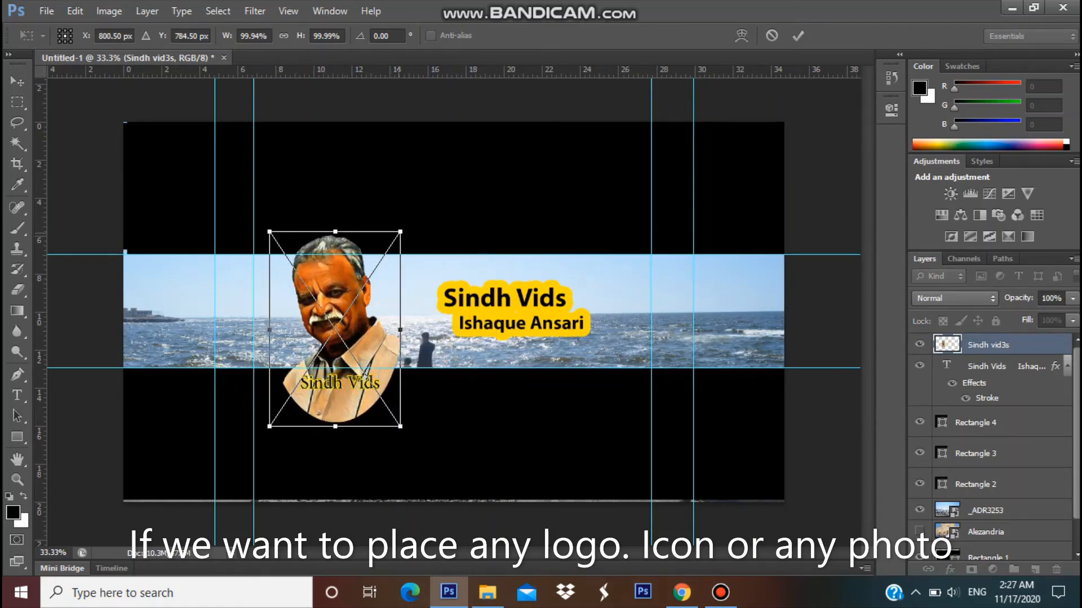
pyautogui.moveTo(400, 231); pyautogui.dragTo(392, 262)
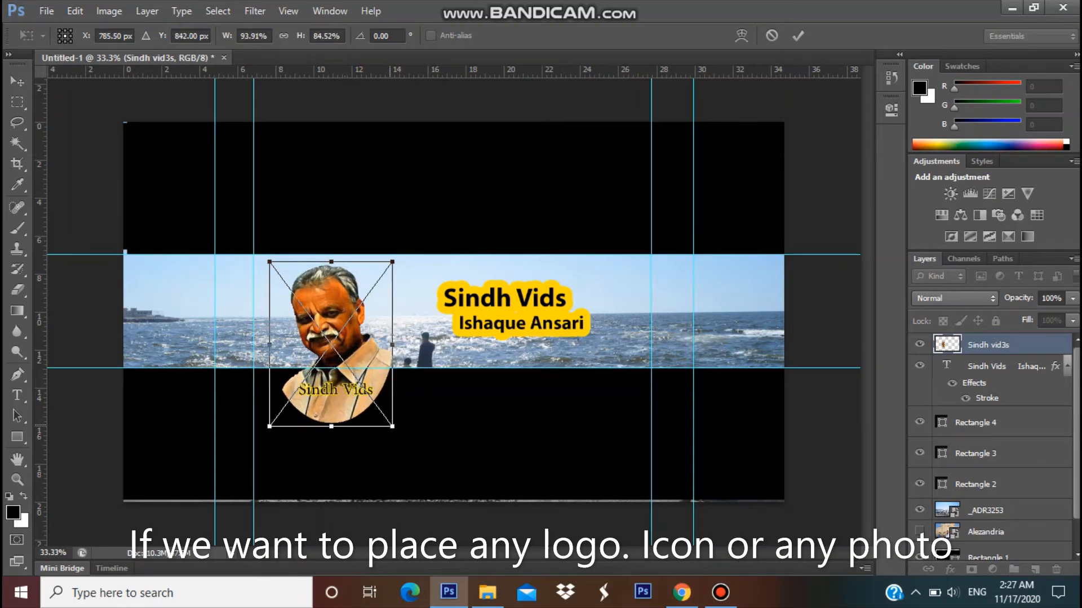
pyautogui.moveTo(392, 427); pyautogui.dragTo(329, 356)
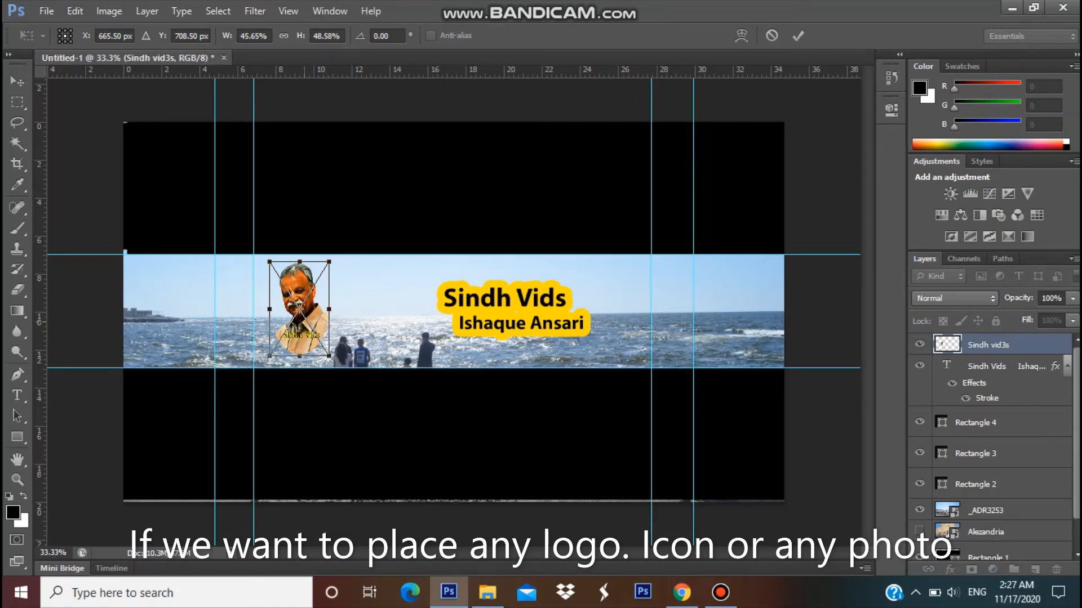
pyautogui.moveTo(310, 278)
pyautogui.mouseDown()
pyautogui.moveTo(324, 269)
pyautogui.moveTo(309, 290)
pyautogui.mouseUp()
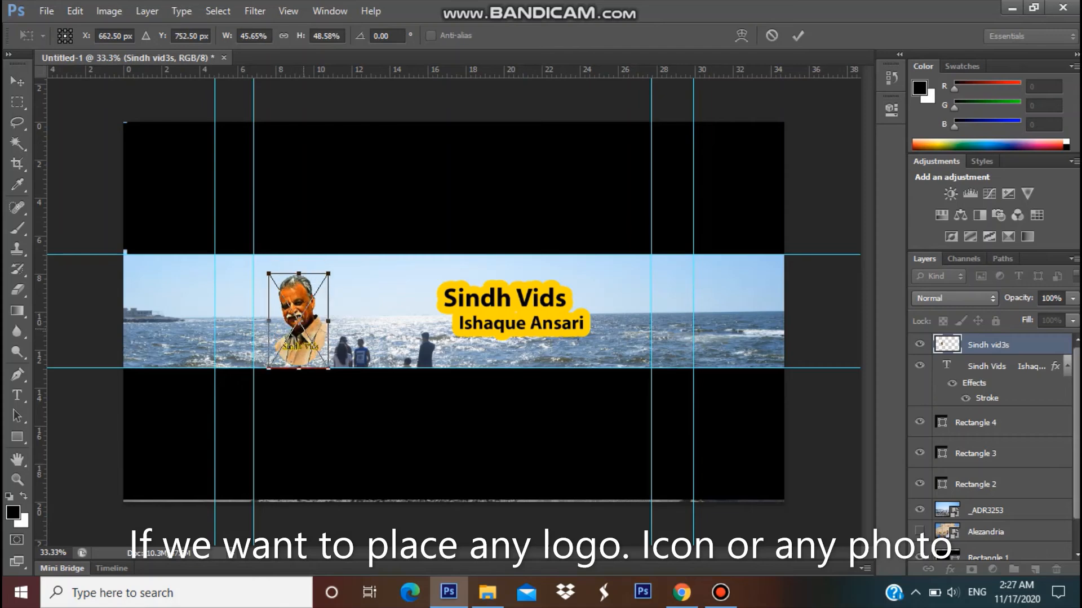
pyautogui.press('Return')
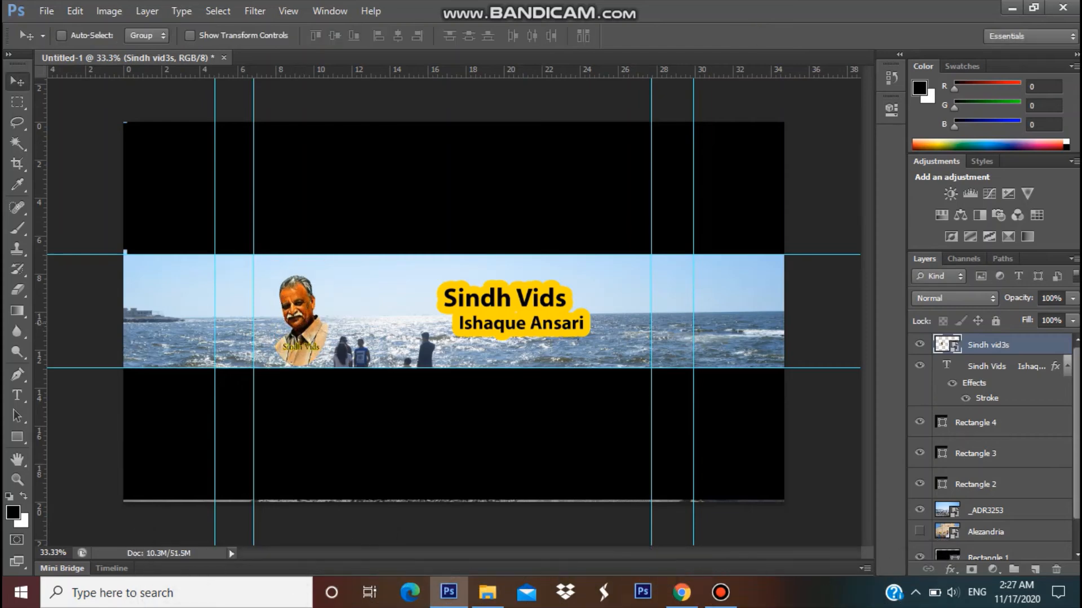